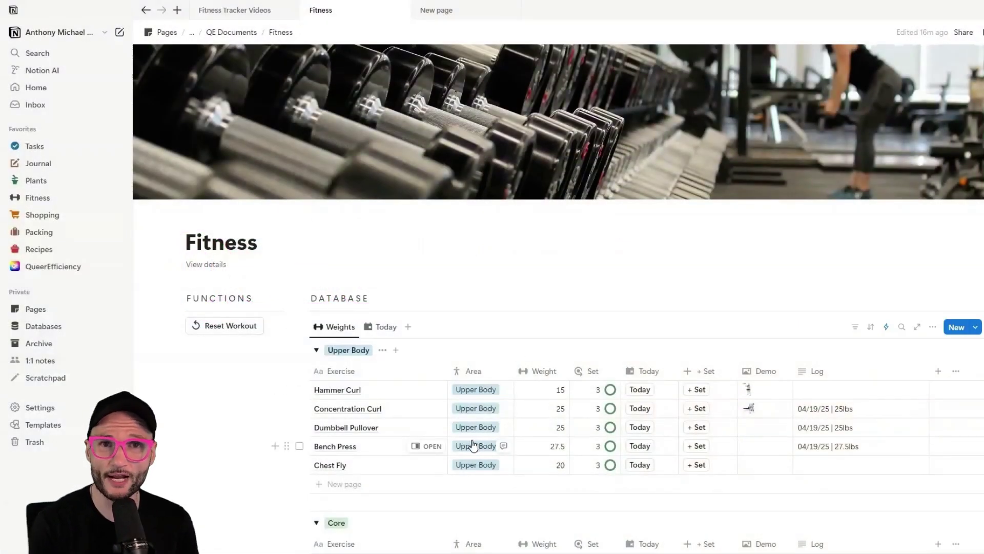
Step: Scroll through the Weights view groups, then switch the Fitness database to its Today view
scroll(505, 318, "down", 1)
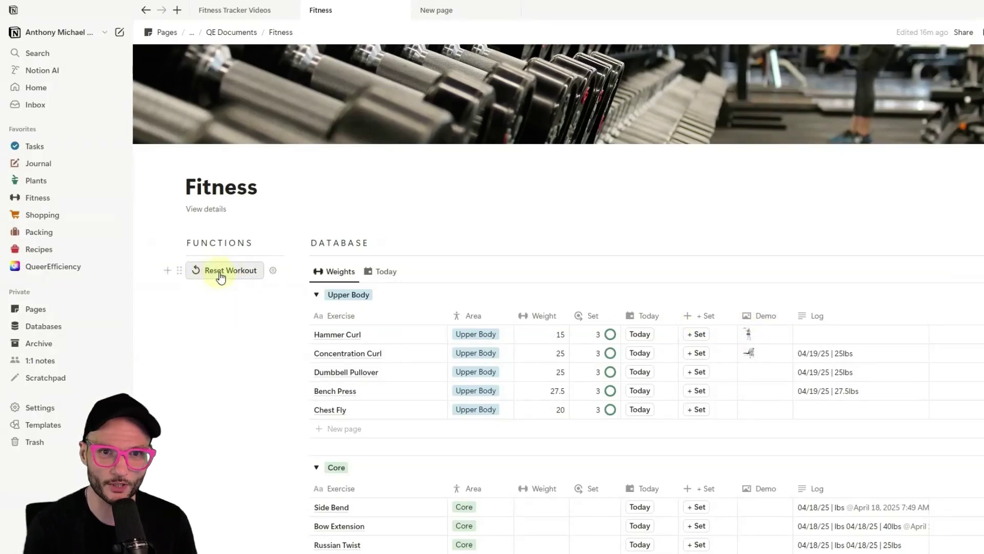
scroll(220, 276, "down", 3)
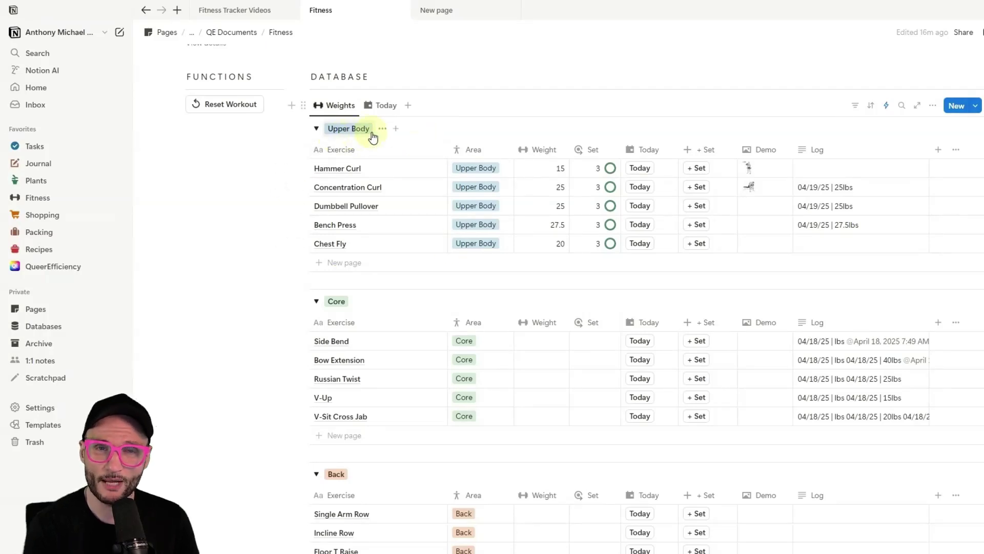
left_click(380, 105)
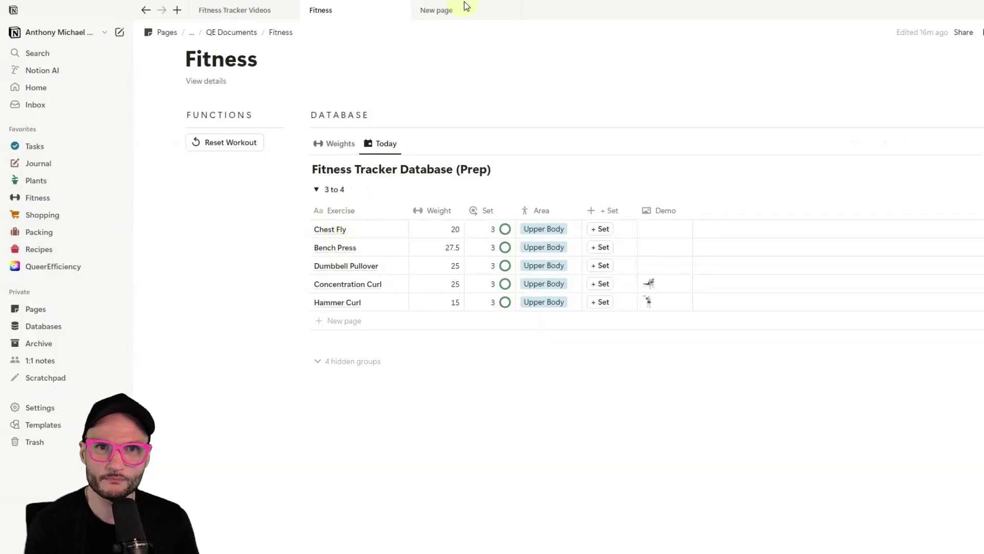
Step: Create a new page titled 'Fitness' and make it full width
left_click(438, 10)
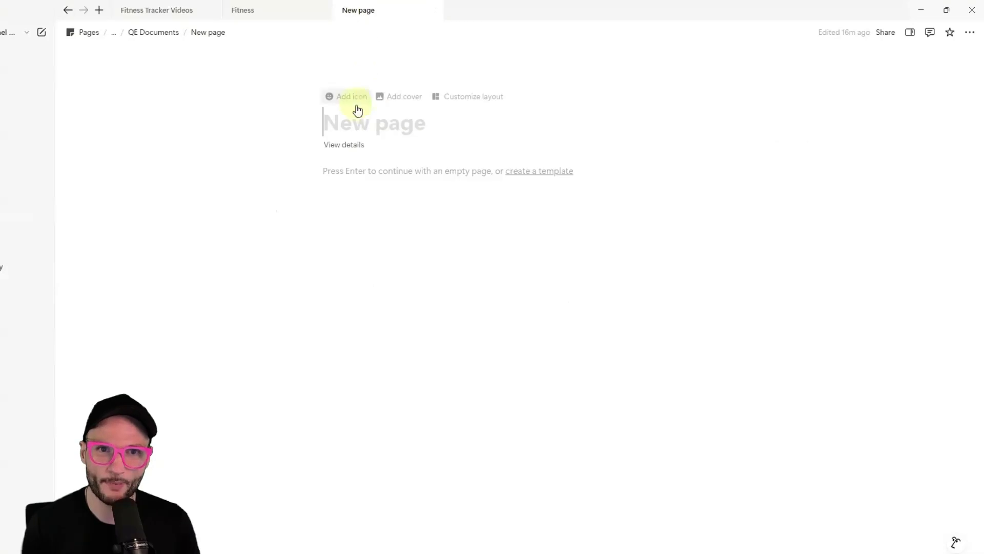
type("Fitness")
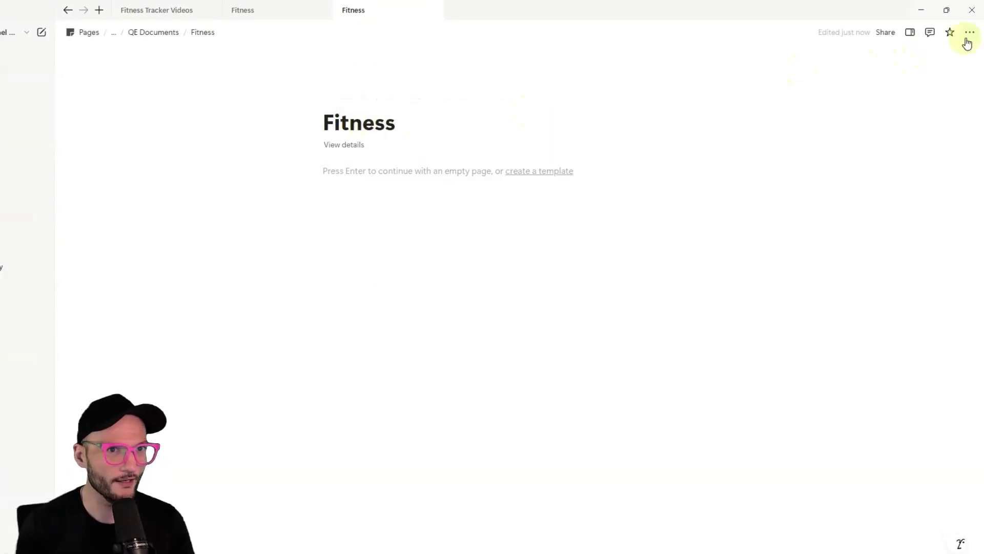
left_click(969, 31)
left_click(964, 138)
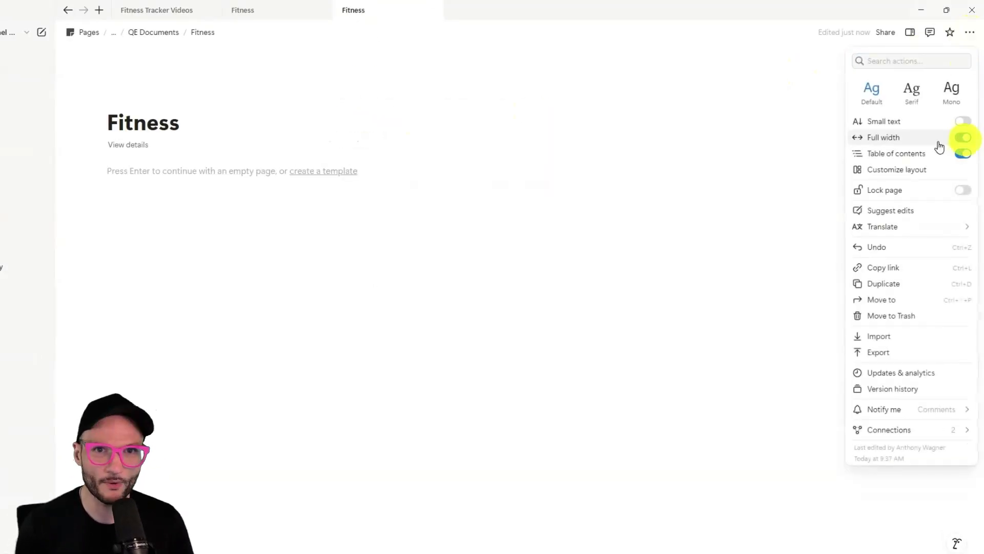
left_click(196, 71)
Step: Set an Unsplash dumbbell photo, found by searching 'gym', as the page cover
left_click(190, 101)
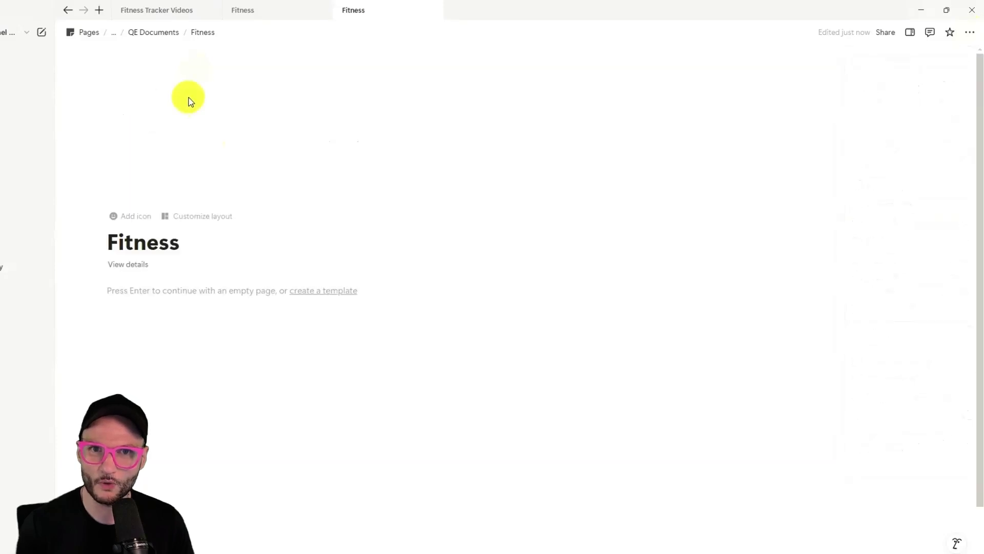
left_click(836, 62)
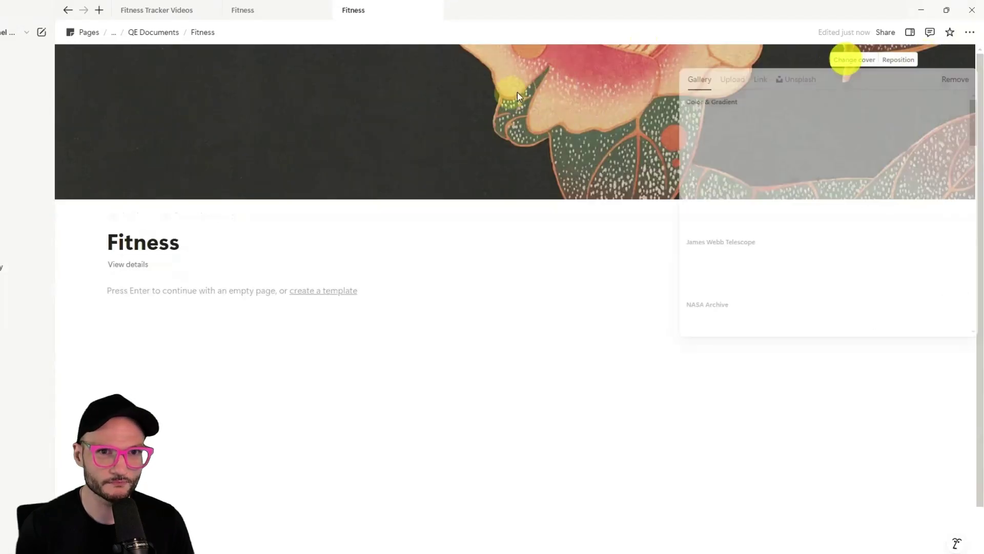
left_click(799, 80)
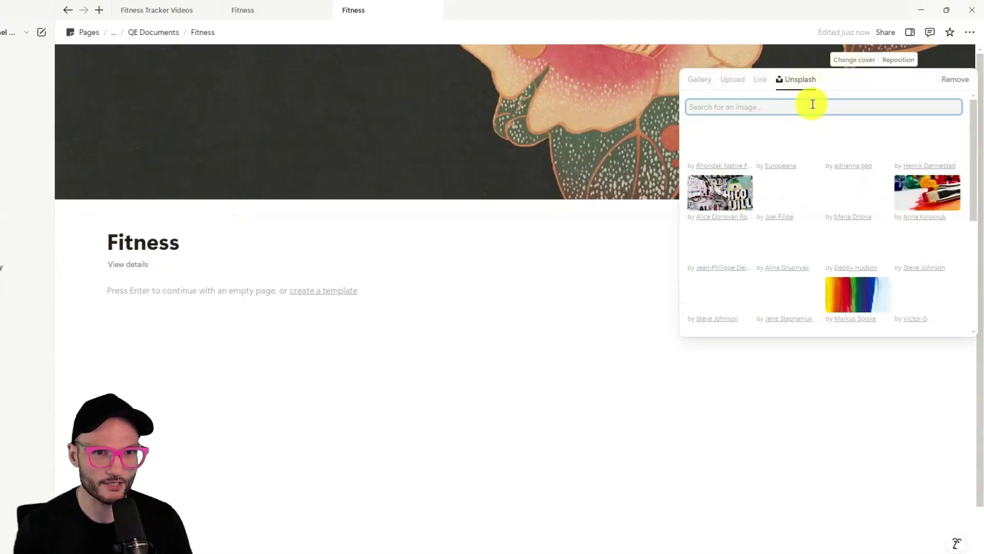
type("gym")
left_click(720, 142)
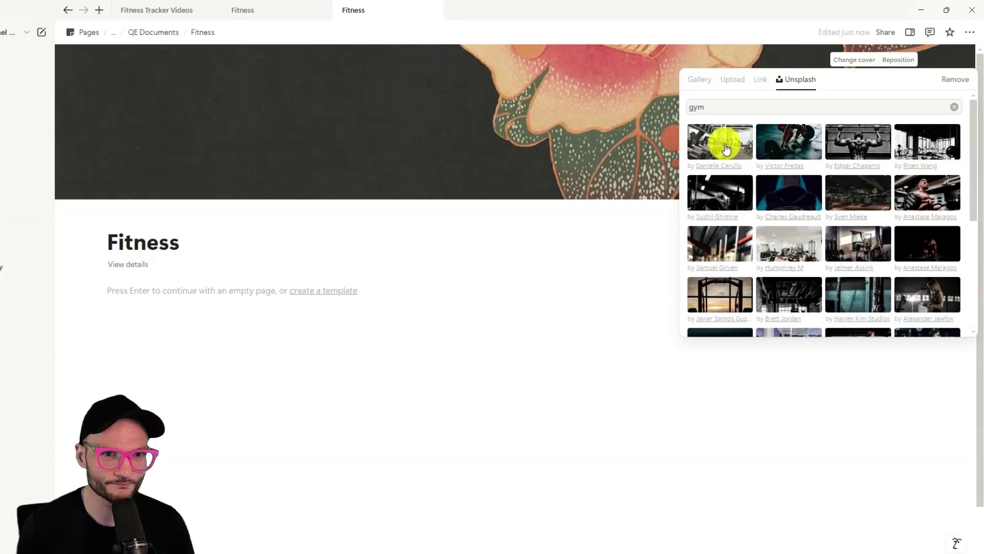
Step: Give the page a dumbbell icon, found by searching icons for 'weight'
left_click(270, 170)
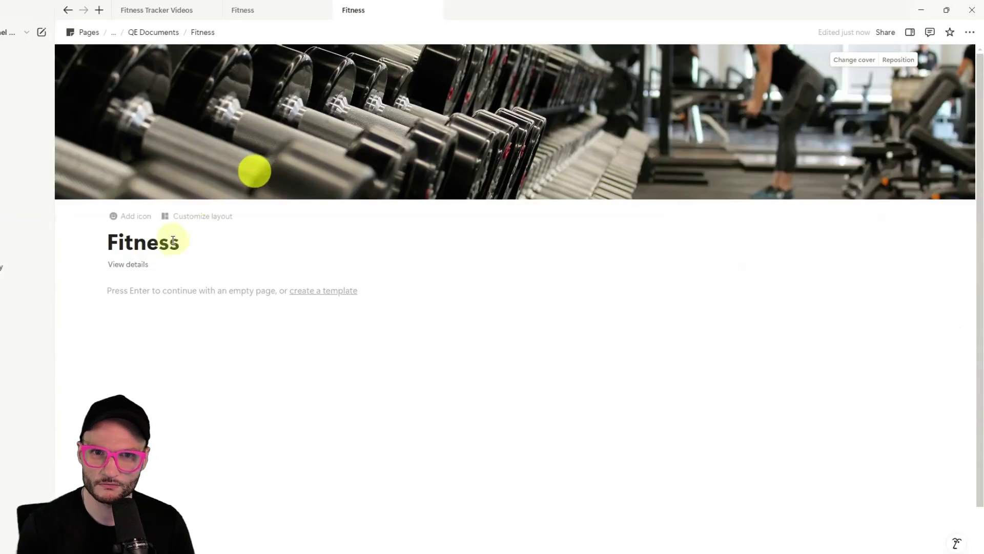
left_click(132, 220)
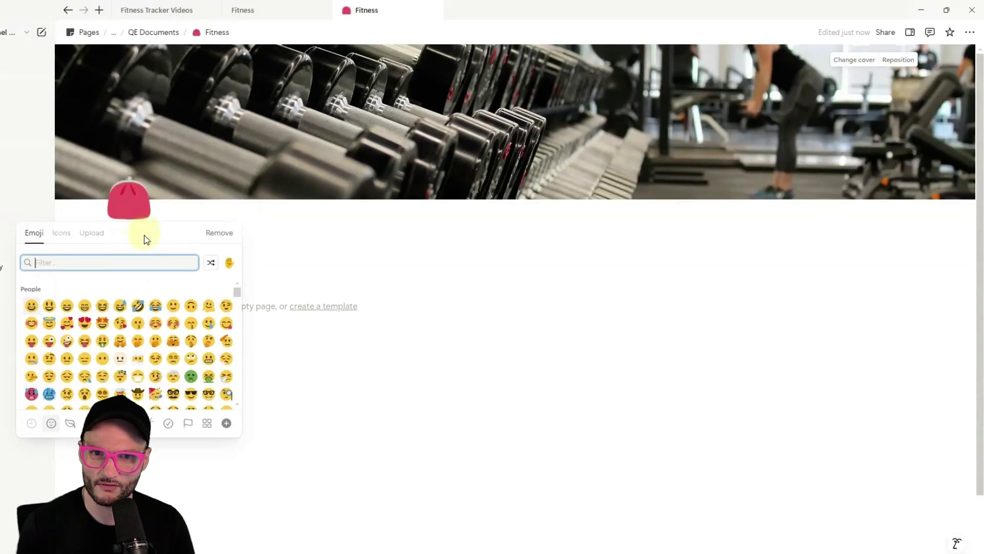
left_click(60, 233)
type("weight")
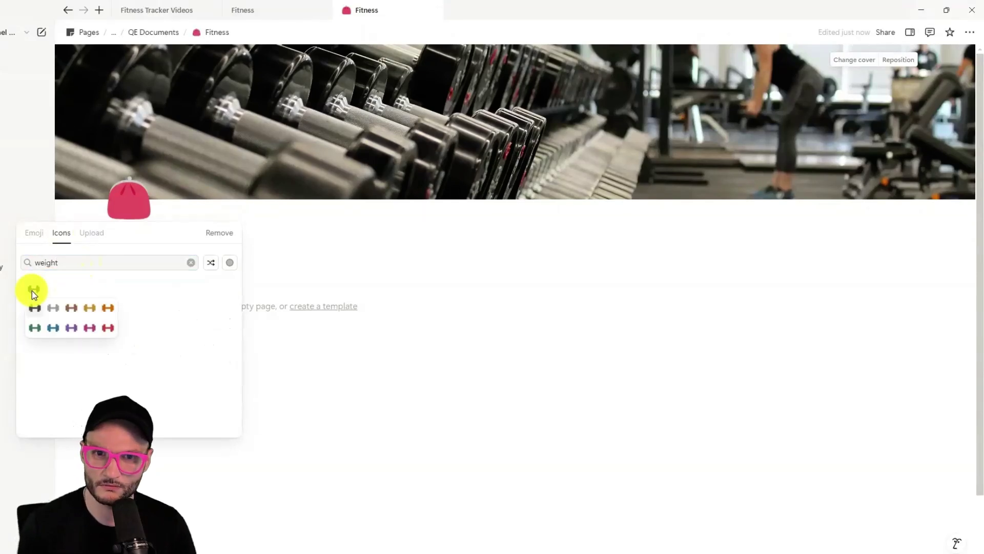
left_click(33, 302)
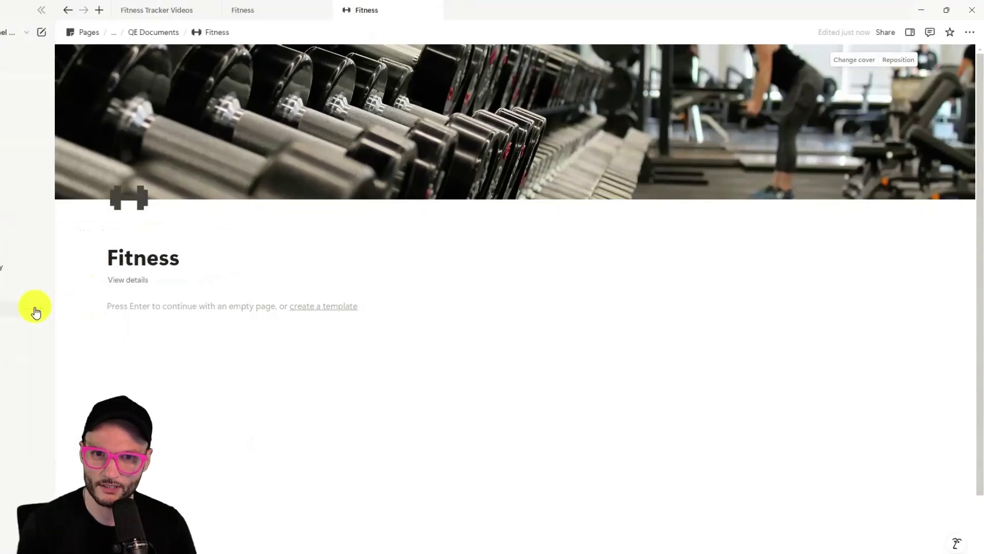
left_click(162, 305)
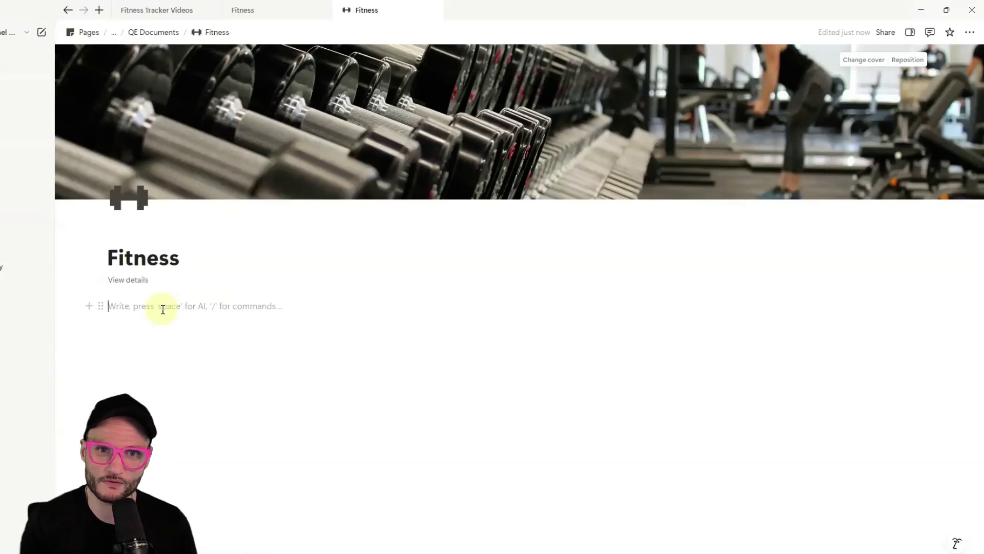
Step: Insert a column layout with a FUNCTIONS heading and a divider beneath it
type("/")
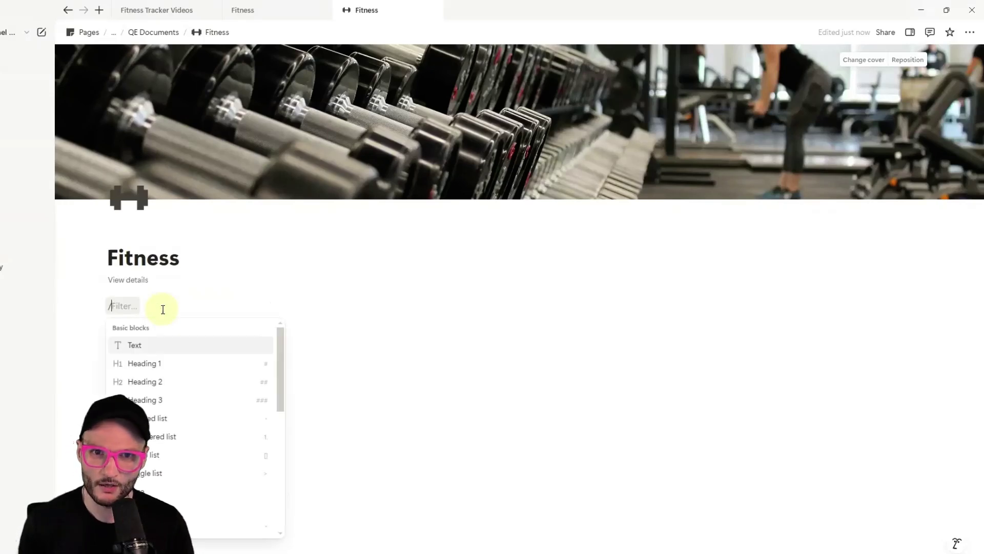
type("col")
key("Down")
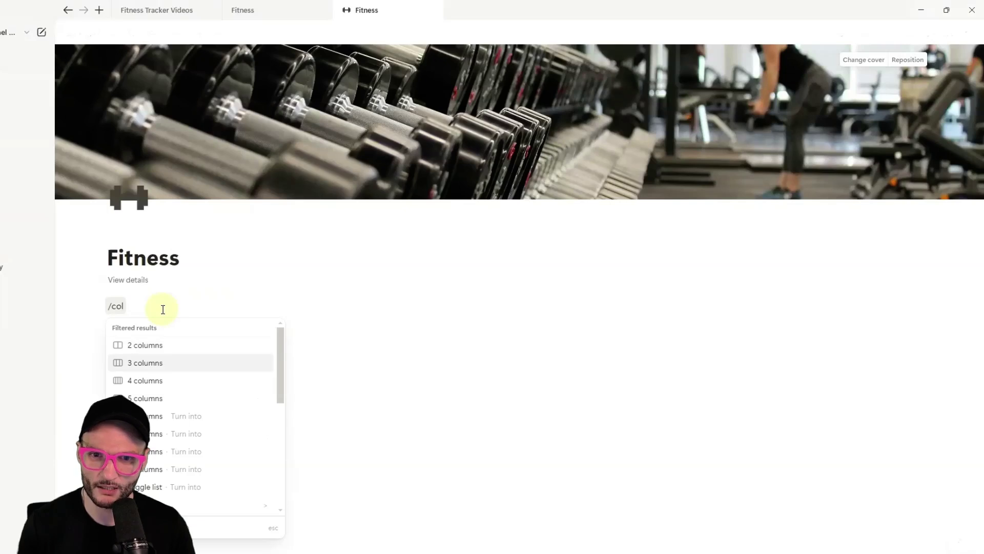
key("Return")
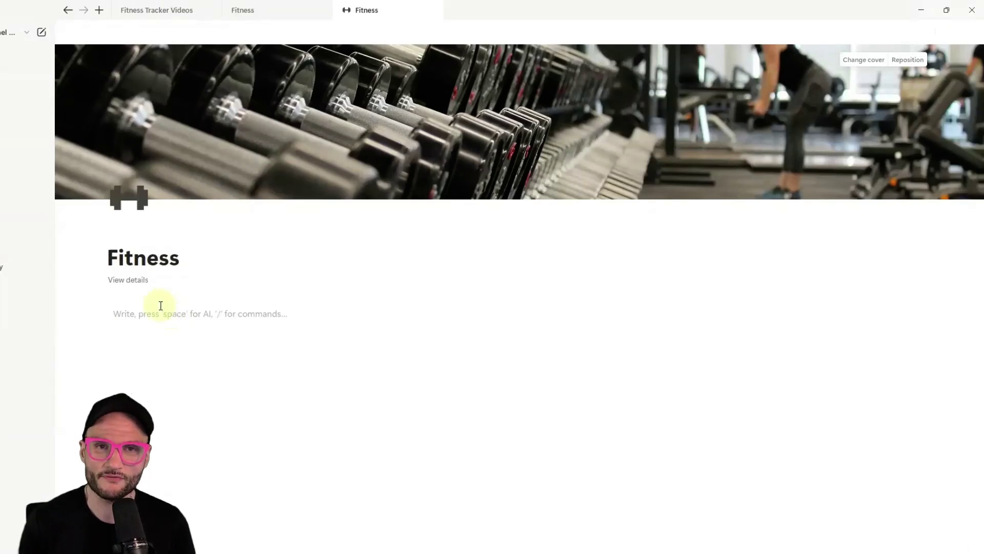
type("FUNCTIONS")
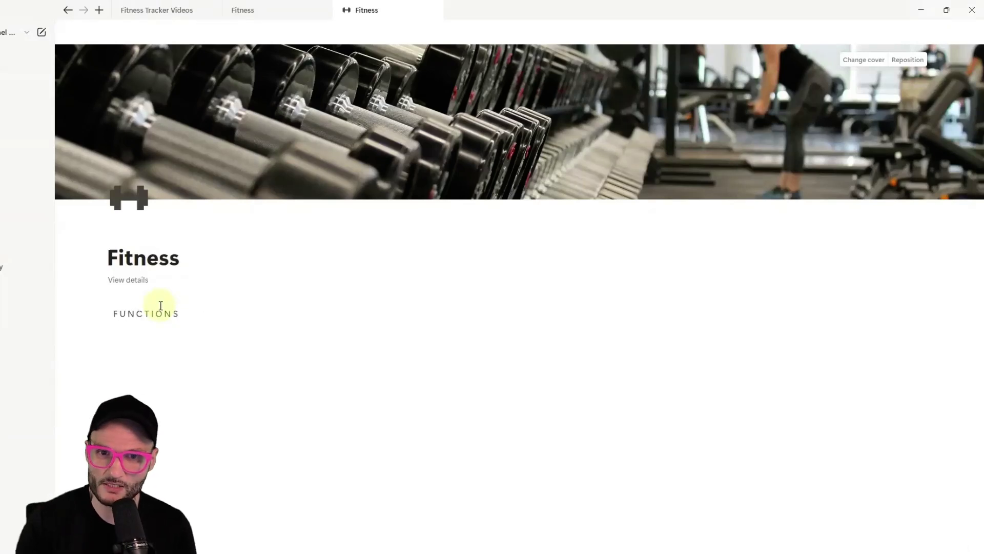
key("Return")
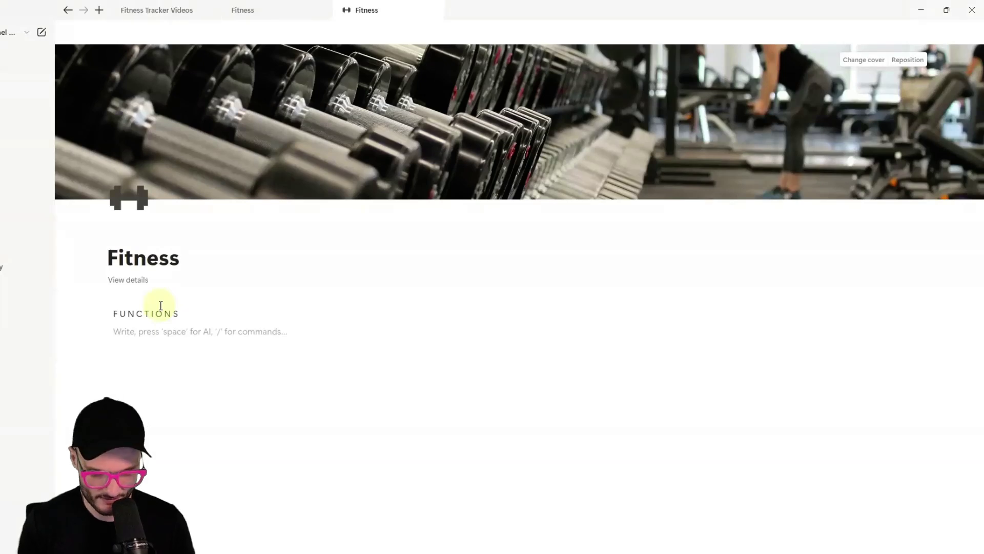
type("---")
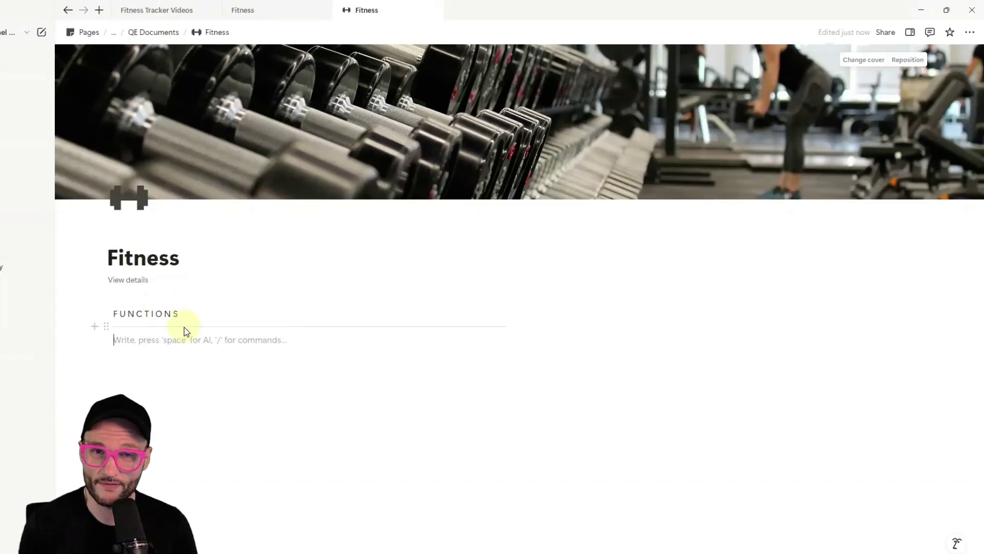
Step: Add a DATABASE heading with its own divider in the column beside FUNCTIONS
left_click_drag(106, 326, 663, 323)
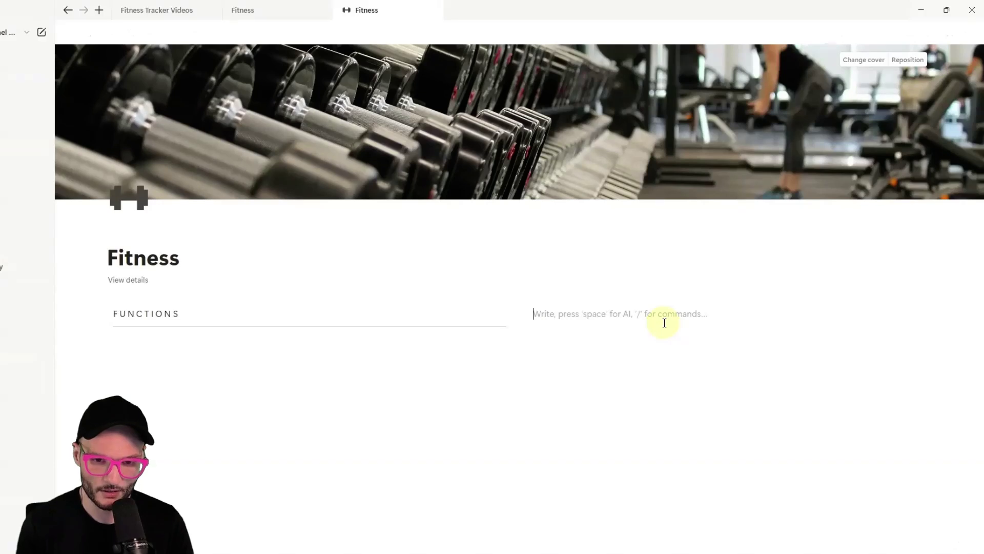
type("DATABA")
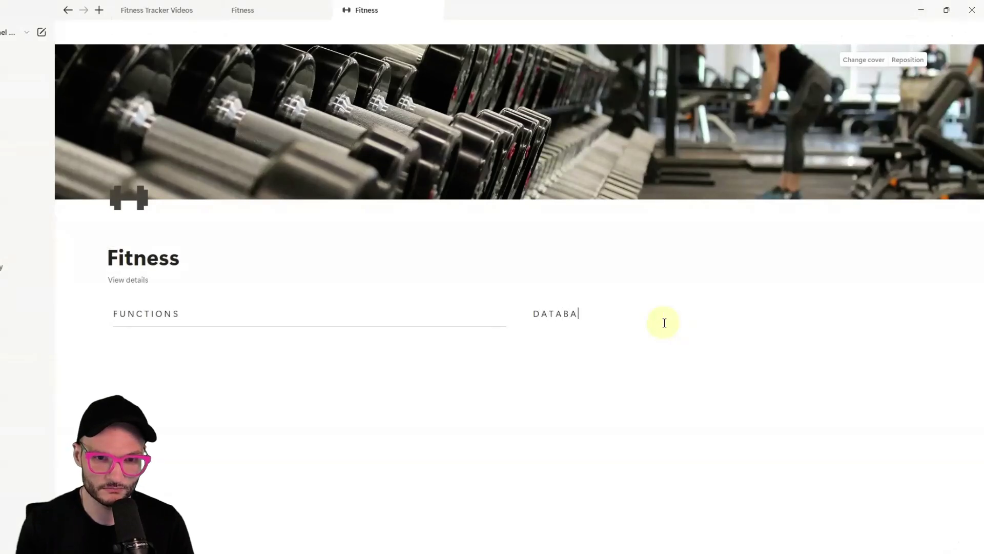
type("SE")
key("Return")
key("BackSpace")
key("Return")
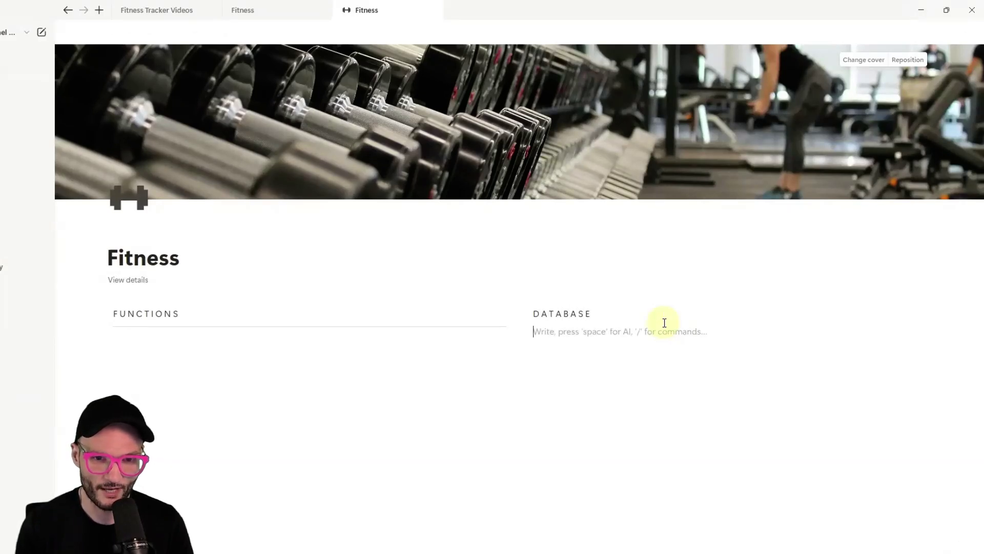
type("---")
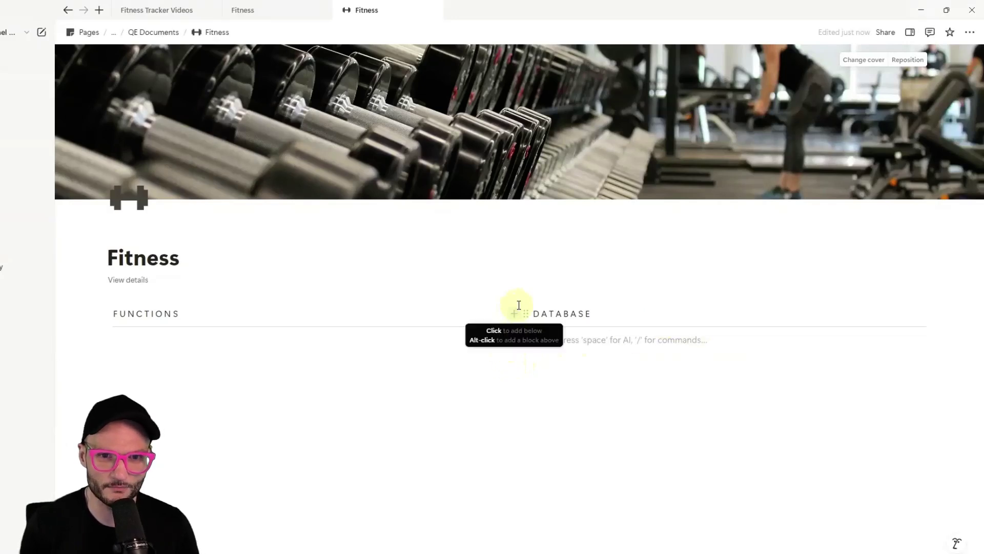
left_click_drag(516, 306, 222, 305)
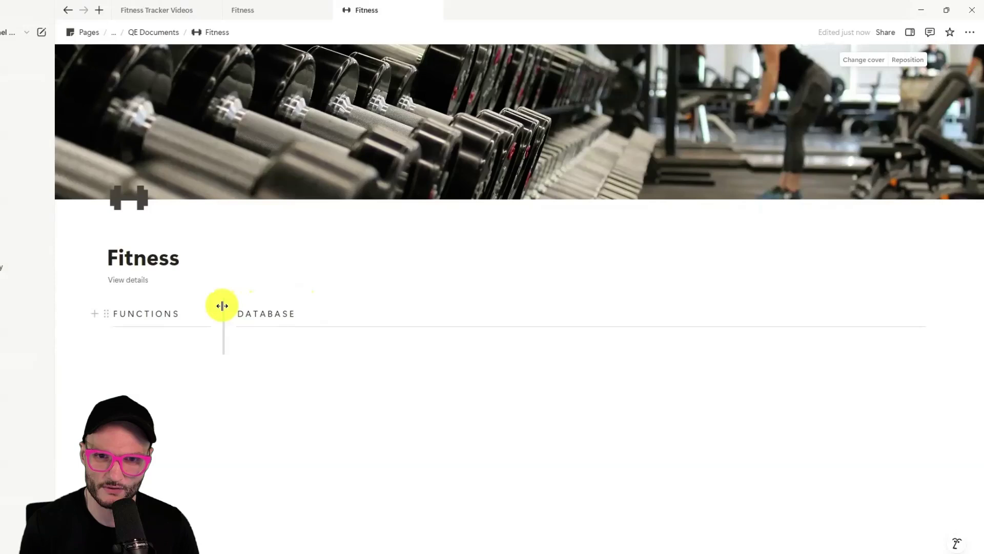
Step: Add a 'Reset Workout' button under FUNCTIONS with a rewind icon found by searching 'back'
left_click(123, 340)
type("/button")
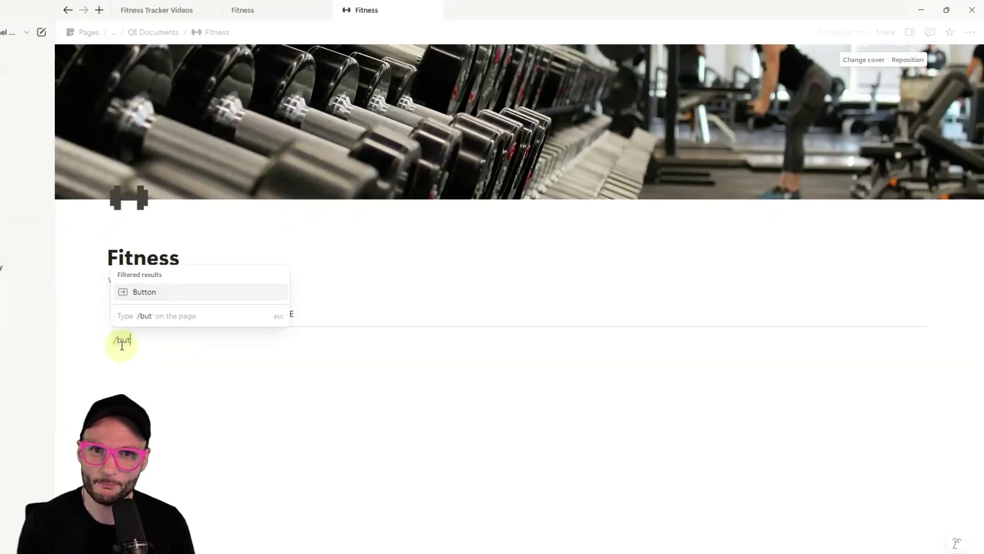
key("Return")
type("Reset Workout")
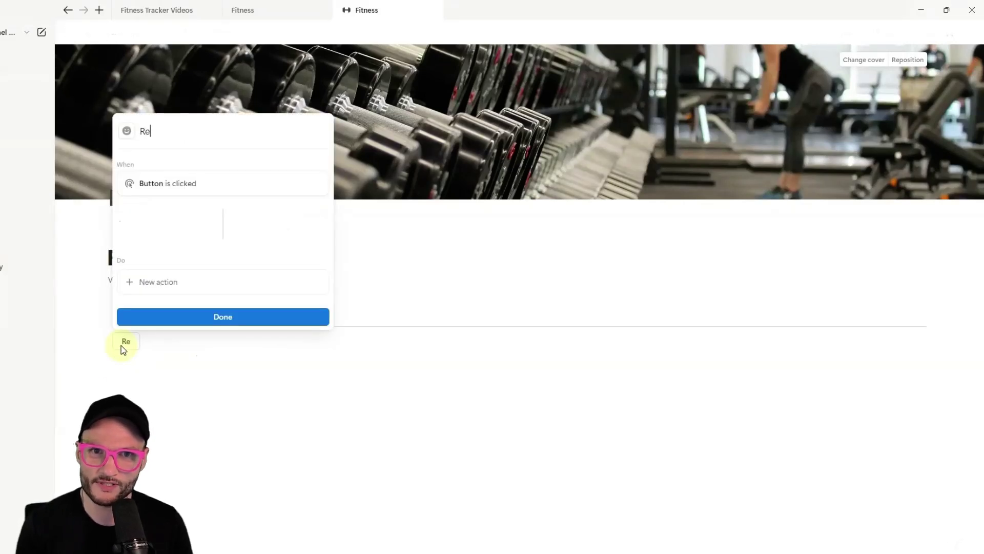
left_click(126, 131)
type("back")
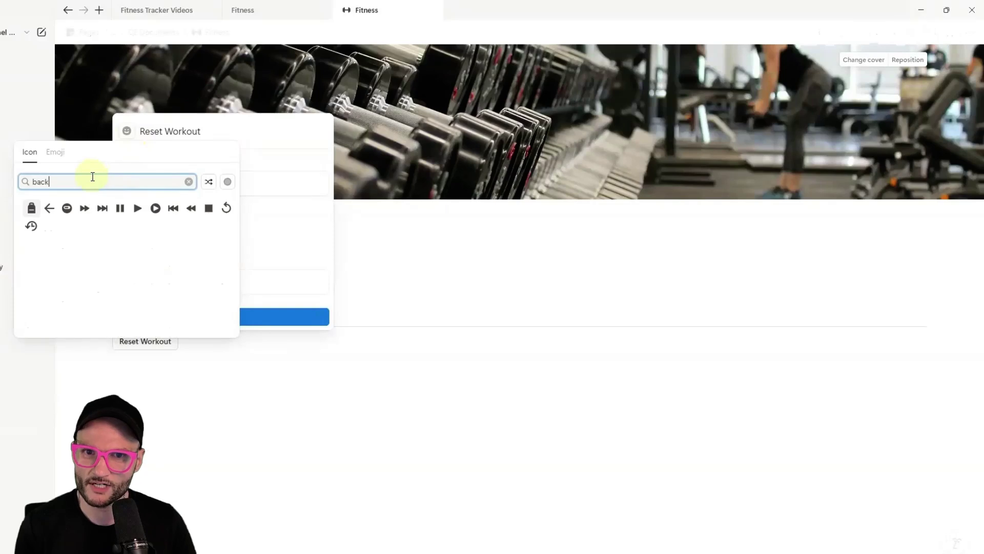
mouse_move(227, 208)
left_click(227, 226)
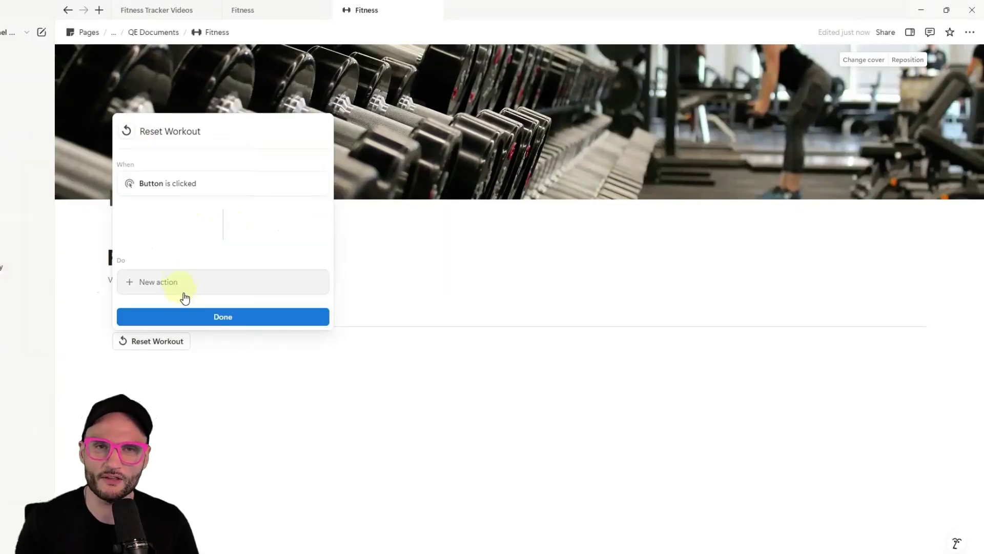
left_click(198, 315)
mouse_move(185, 343)
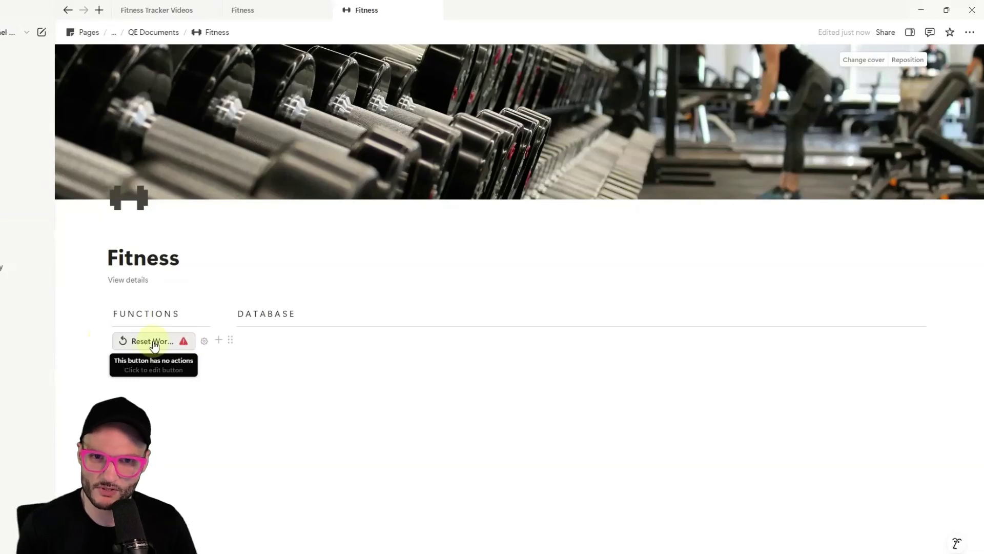
Step: Insert an inline database under DATABASE and title it 'Fitness Tracker Database'
left_click(385, 349)
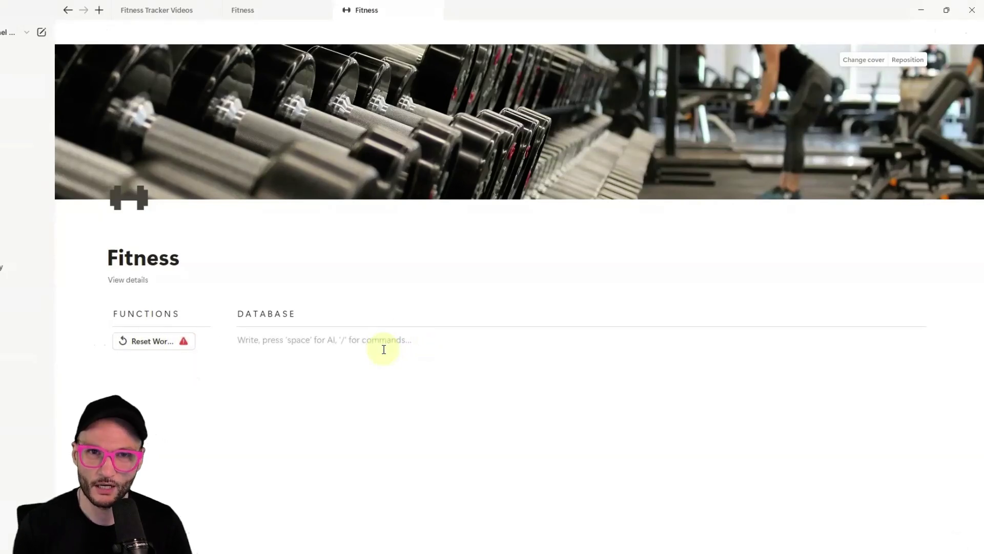
type("/data")
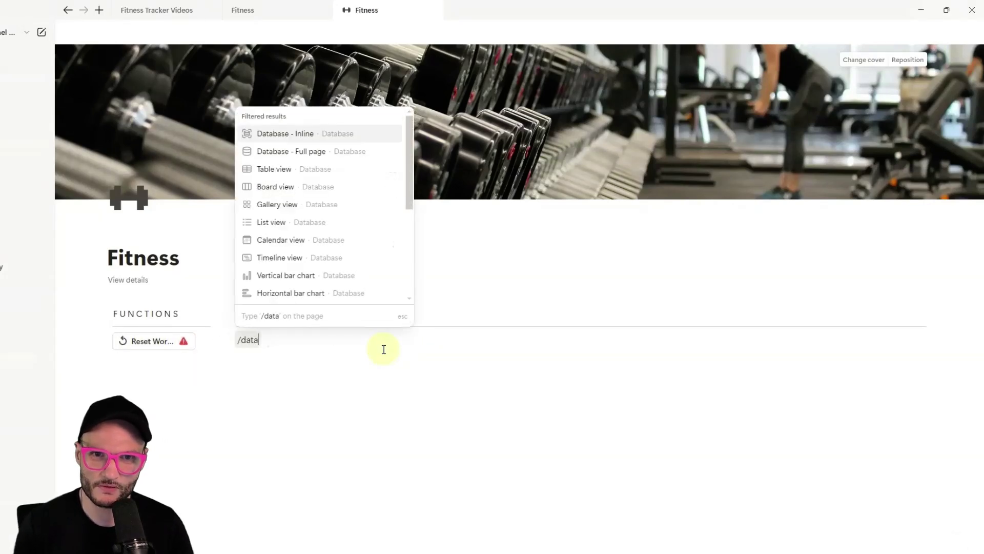
key("Return")
left_click(262, 367)
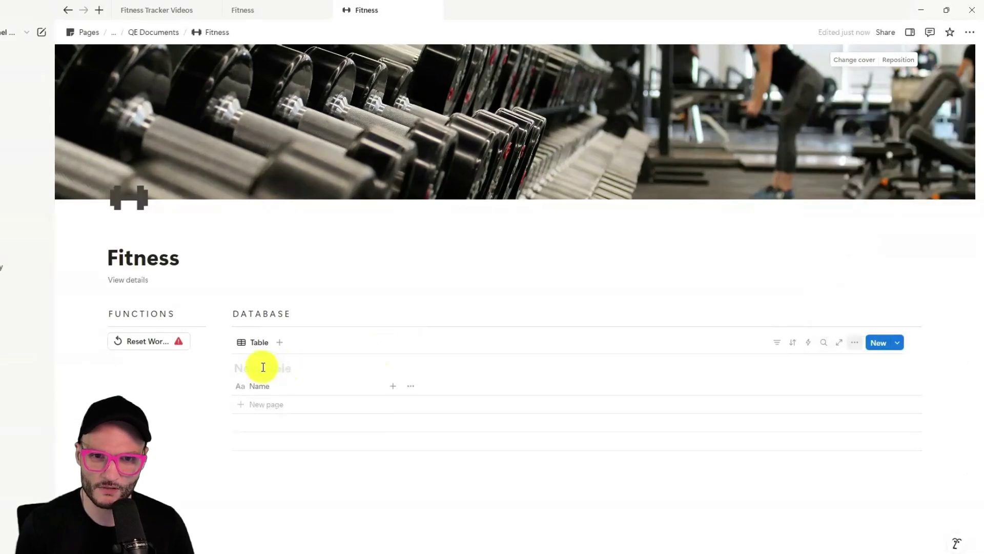
type("Fitne")
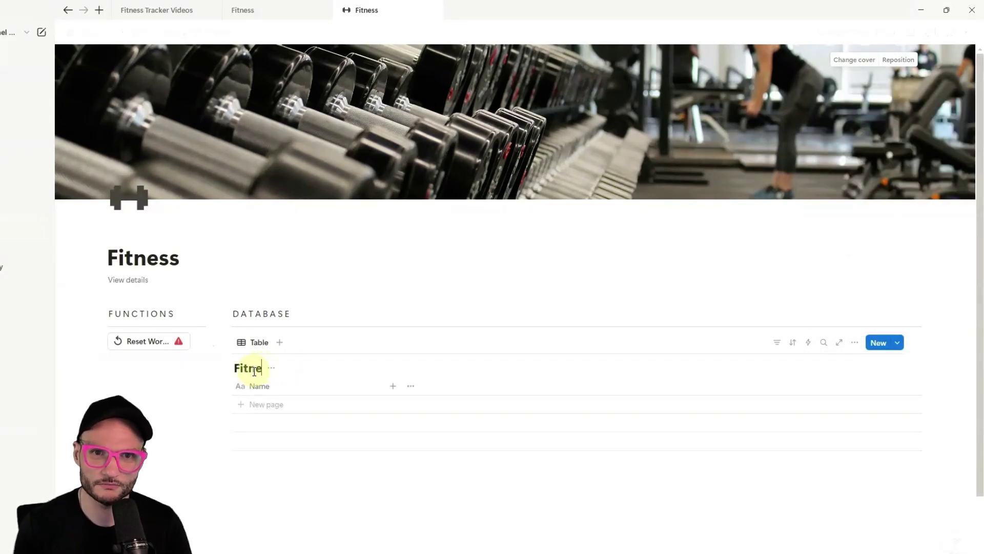
type("ss Tracker Database")
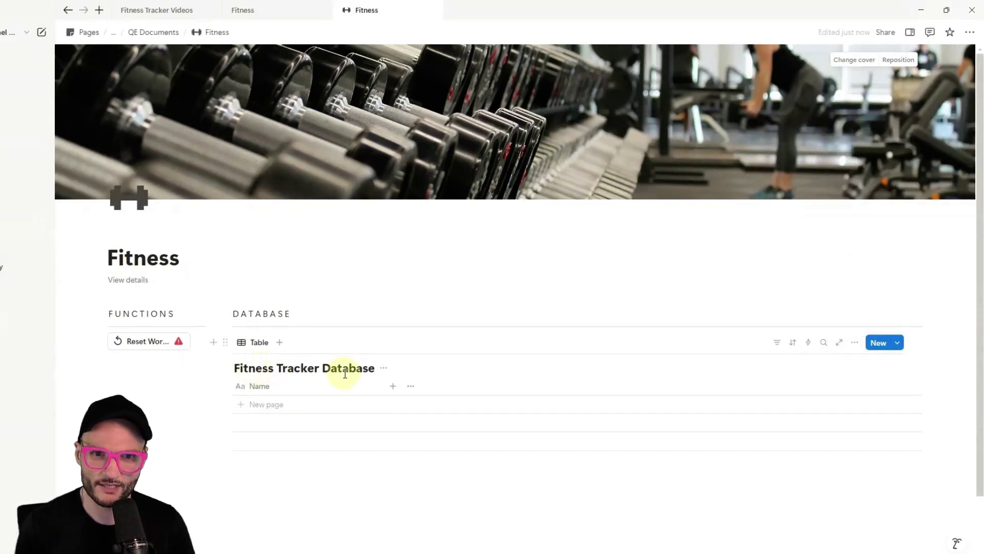
double_click(343, 370)
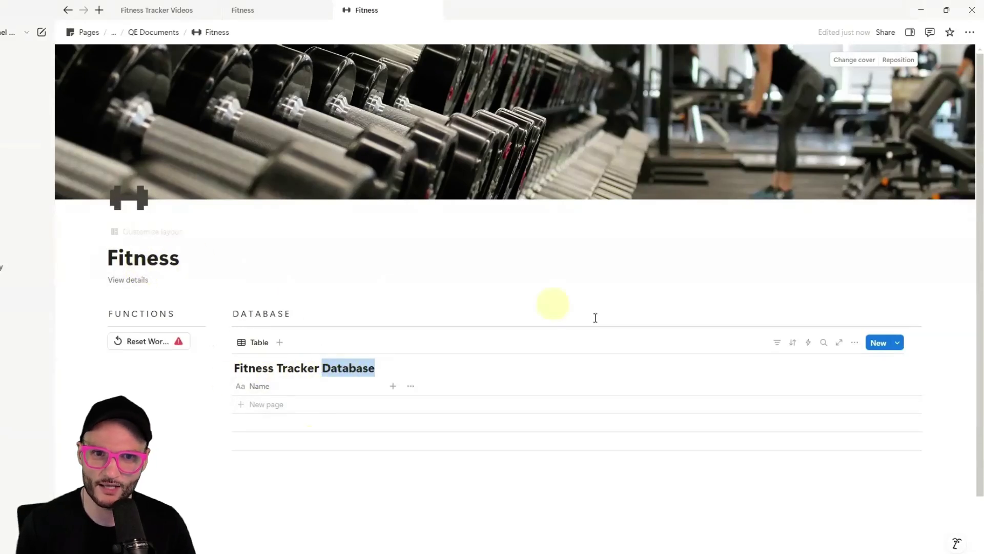
left_click(385, 371)
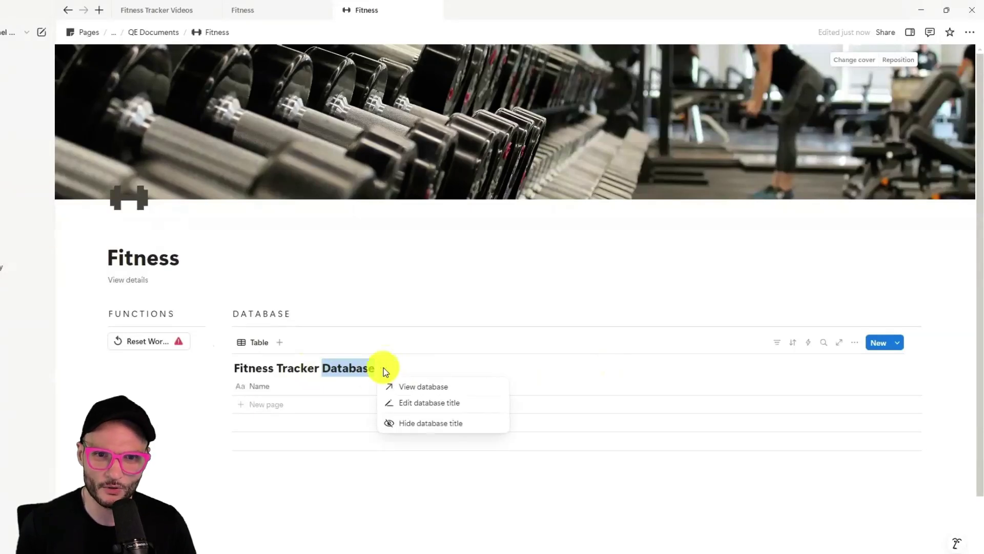
Step: Hide the table's title and rename the Name column to 'Exercise'
left_click(434, 423)
left_click(267, 364)
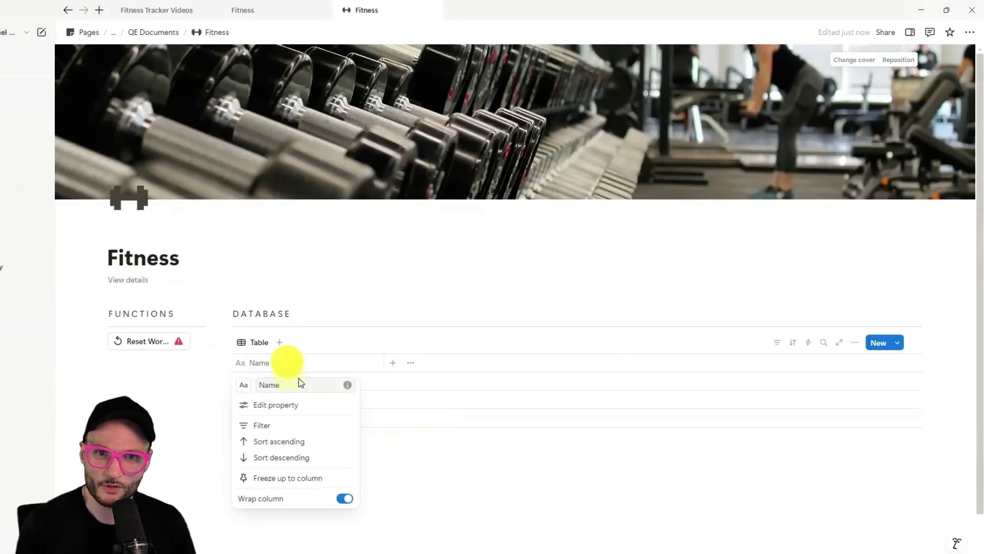
left_click(285, 383)
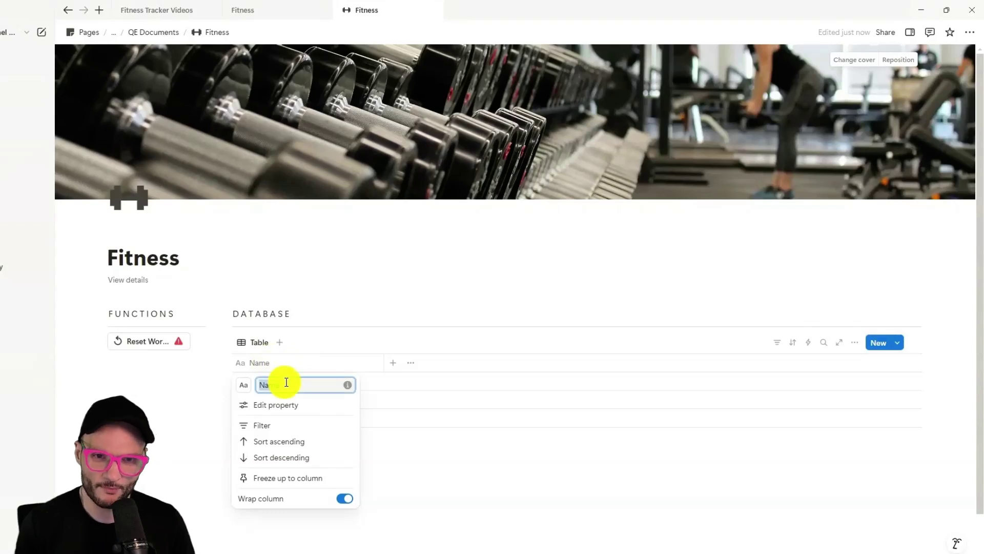
double_click(285, 383)
type("Exercise")
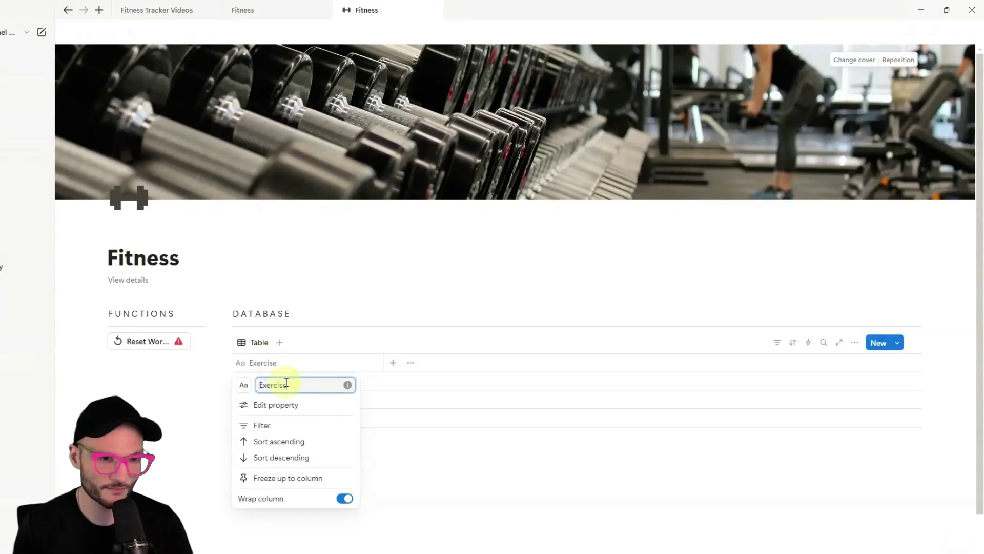
Step: Add an 'Area' select column with options Lower Body, Core, Back and Upper Body
left_click(393, 362)
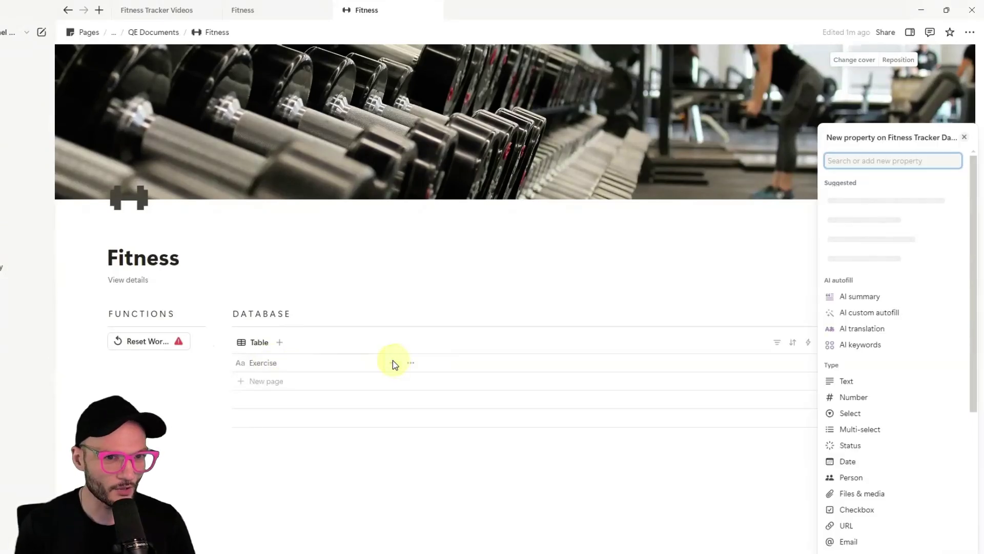
left_click(891, 417)
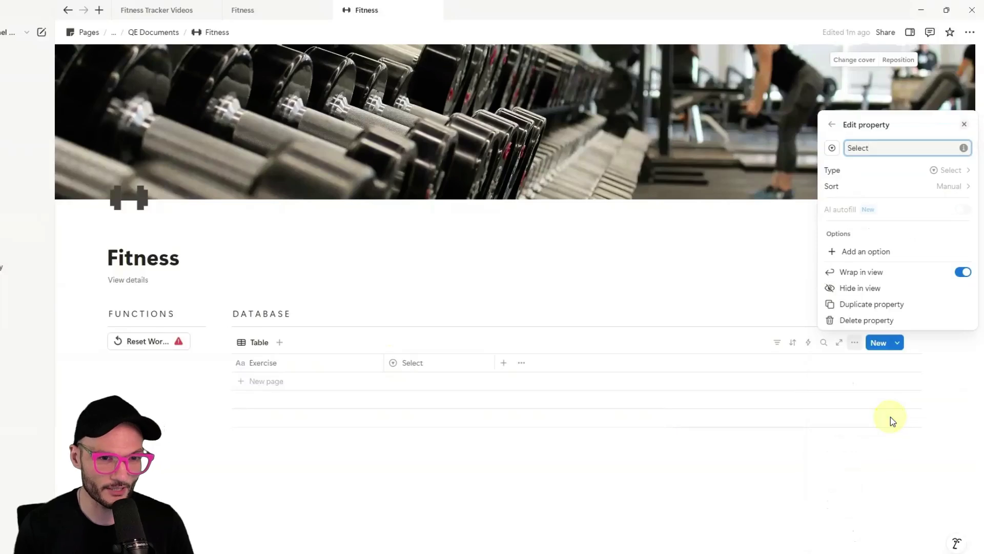
key("BackSpace")
type("Area")
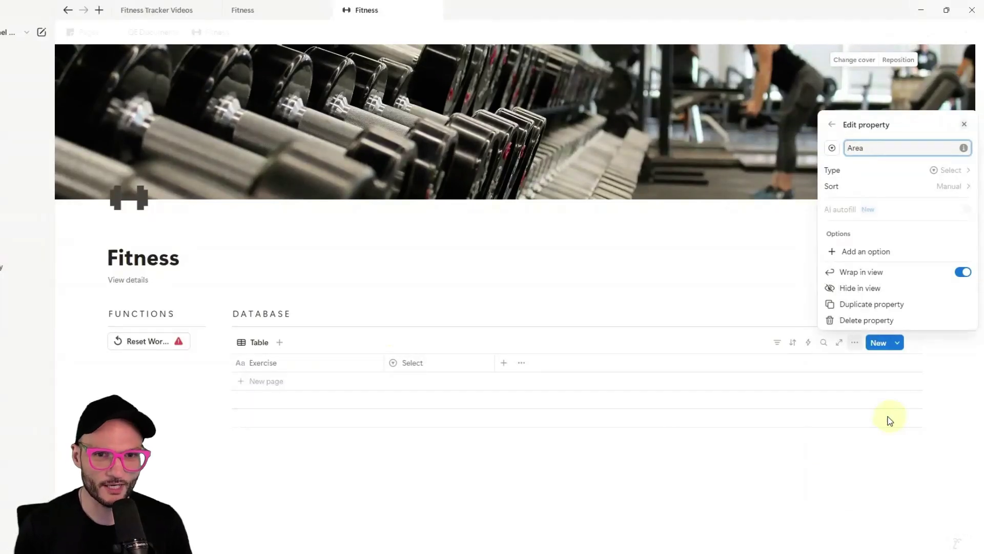
left_click(856, 254)
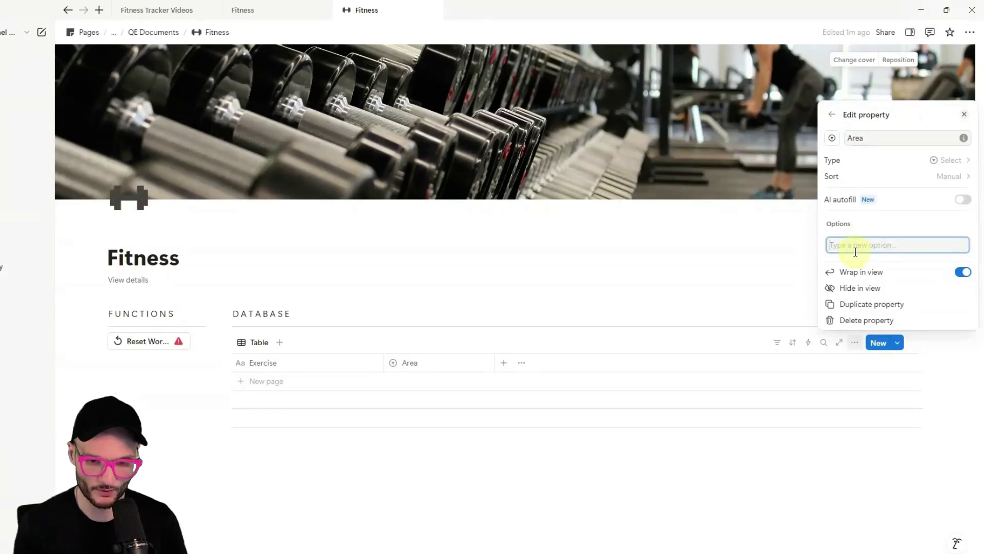
type("Lower Body")
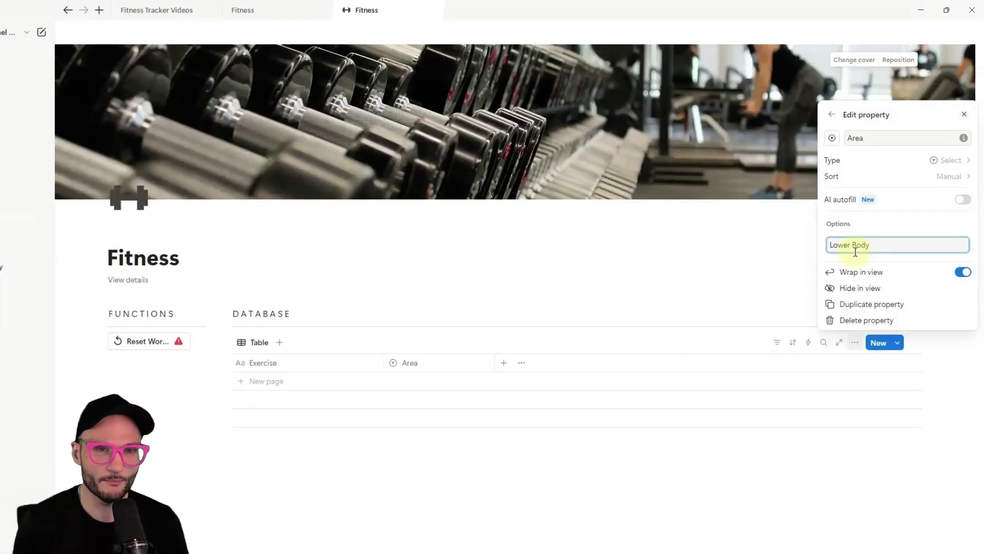
key("Return")
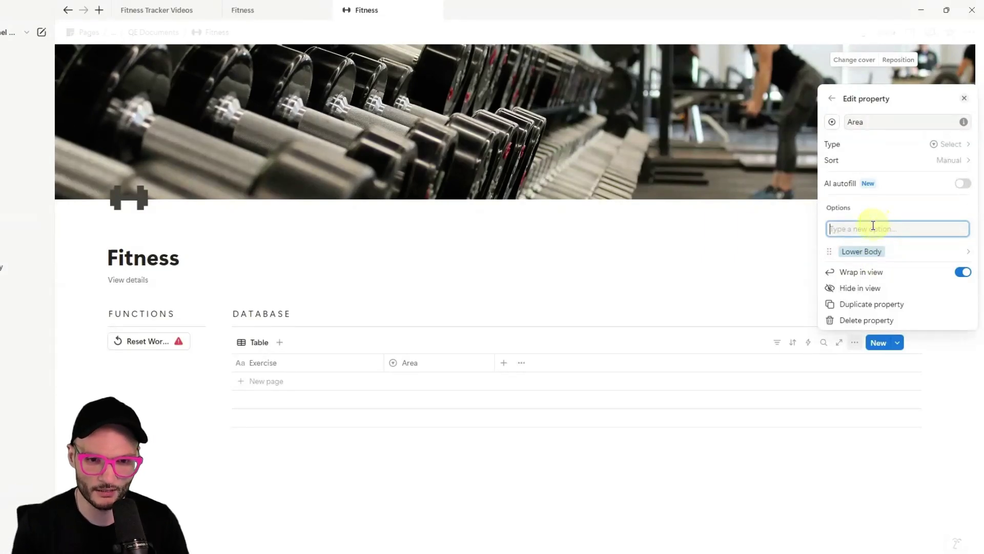
type("Core")
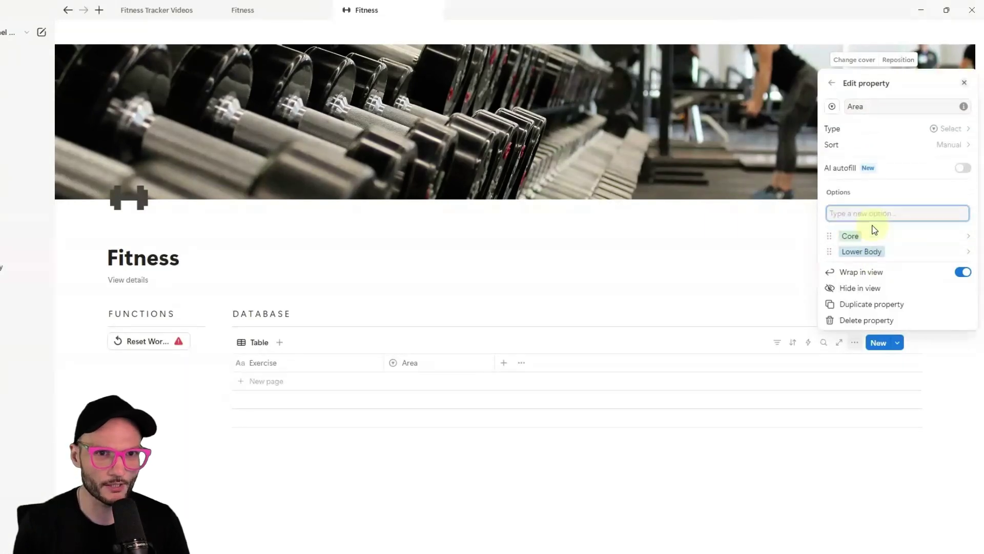
key("Return")
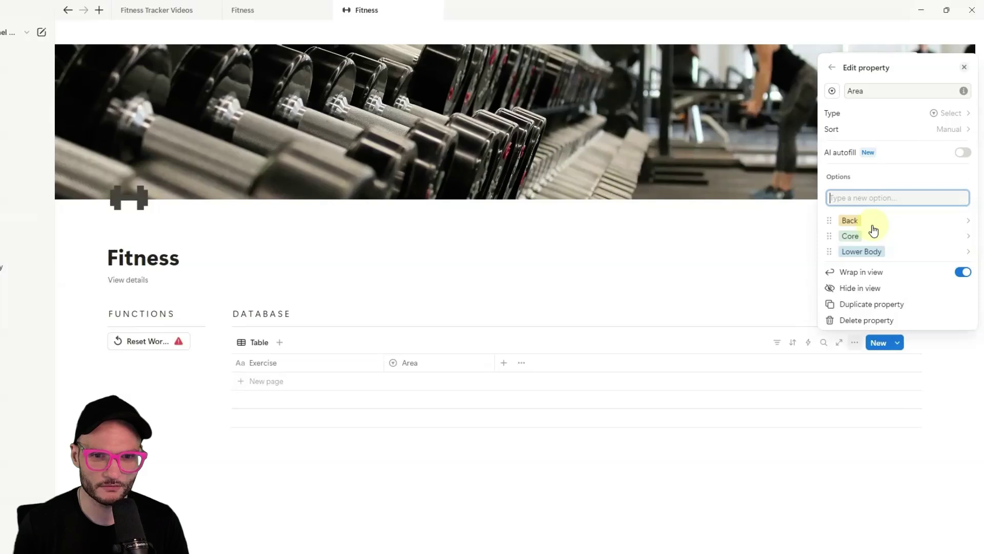
type("Up")
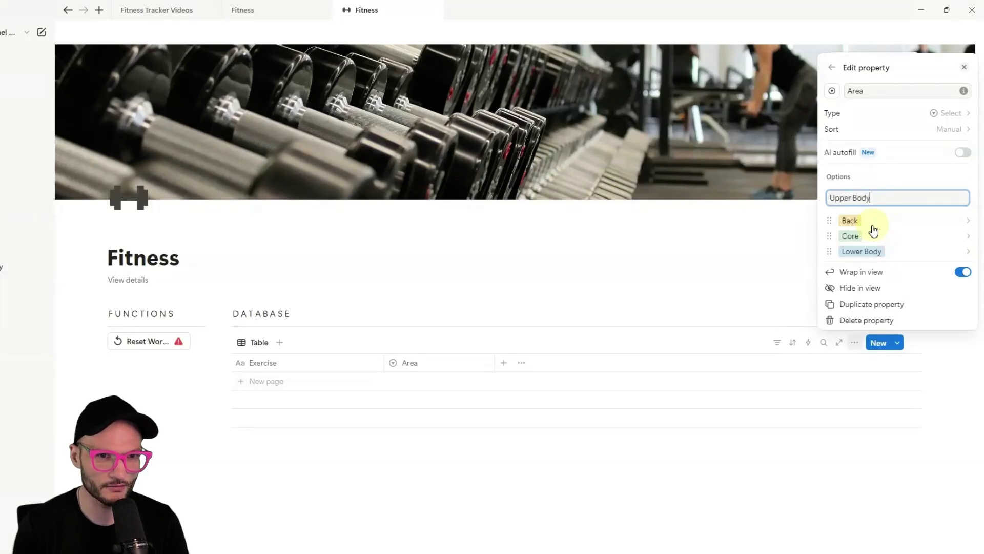
type("per Body")
key("Return")
key("Escape")
Step: Give the Area column a person icon
left_click(396, 165)
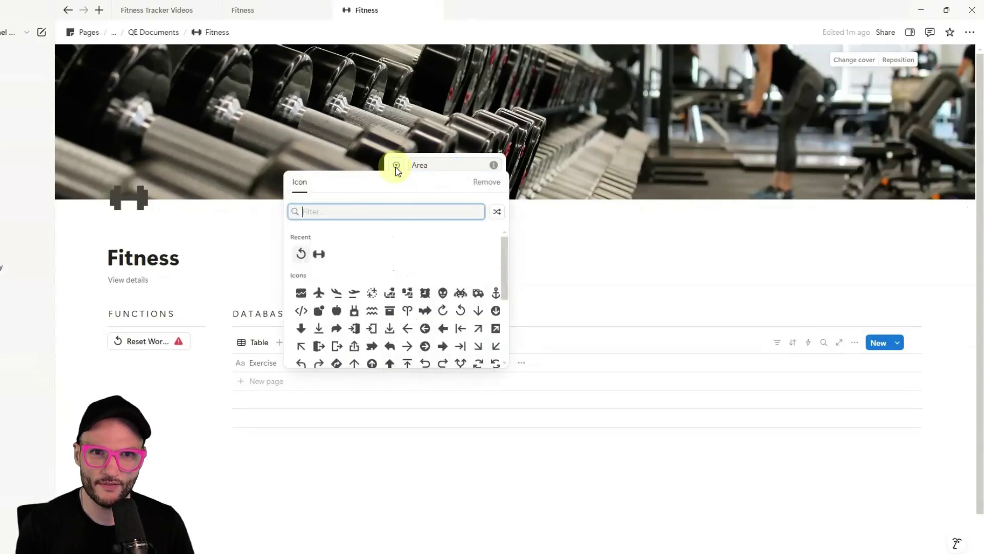
type("person")
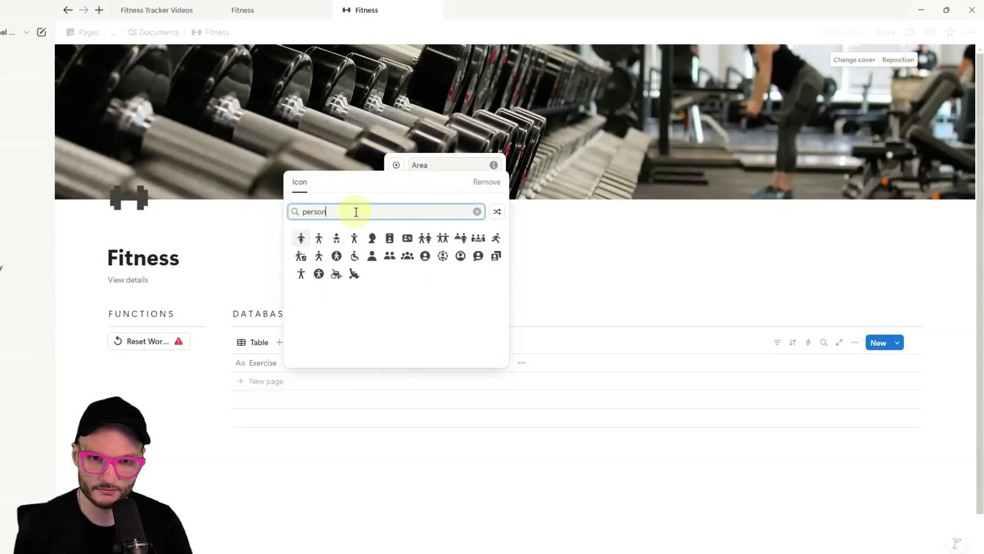
left_click(325, 242)
left_click(352, 238)
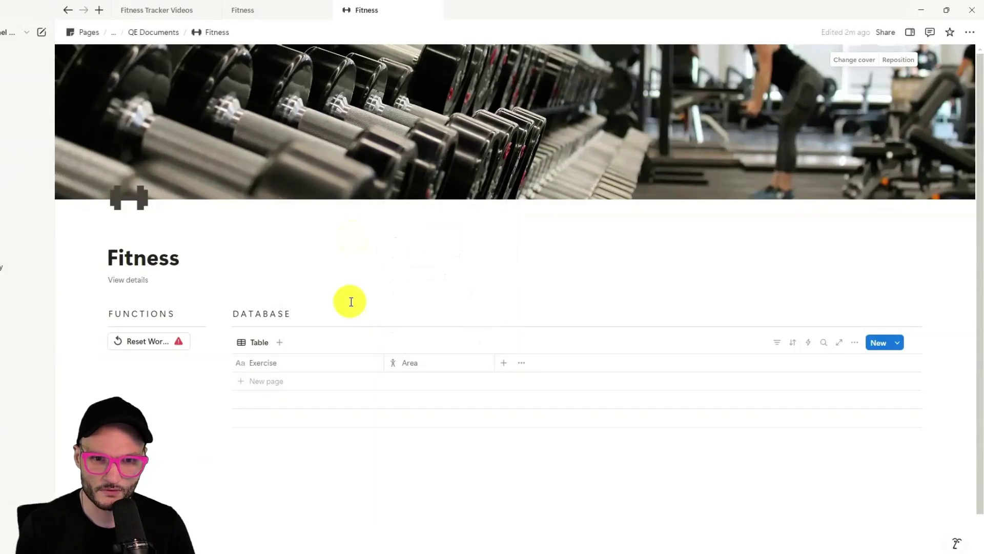
Step: Copy the exercise rows with their Area tags from the prep database and paste them into the new table
left_click(415, 382)
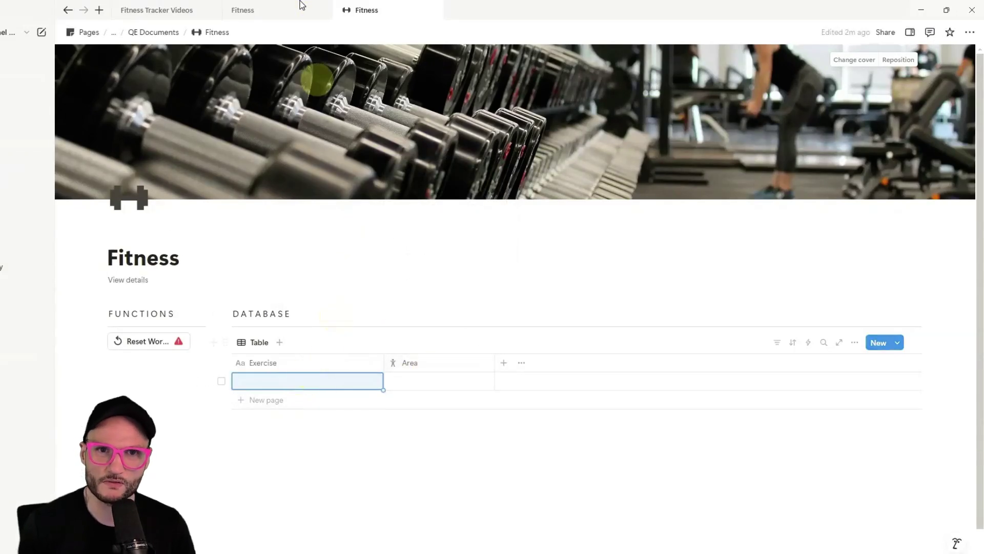
left_click(279, 19)
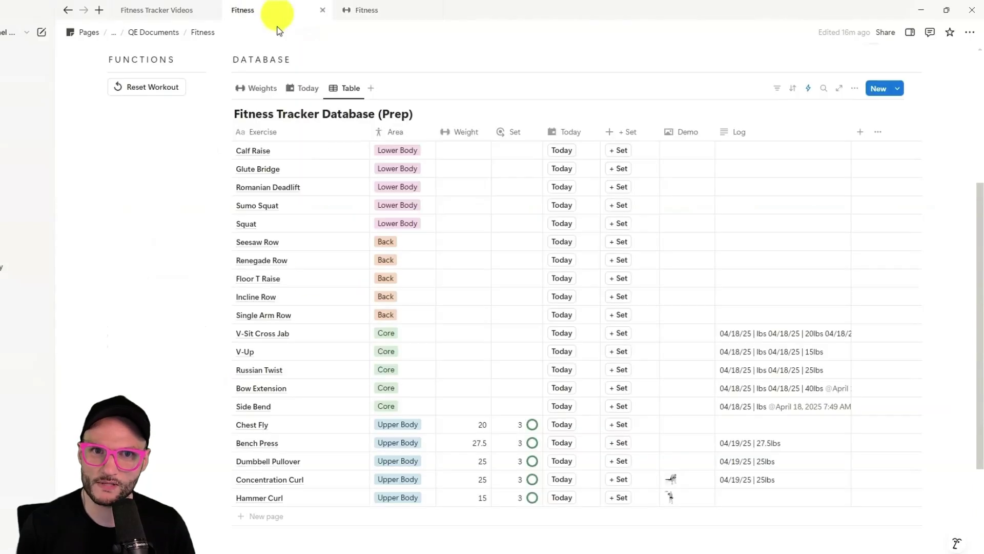
left_click(263, 149)
left_click_drag(378, 174, 405, 497)
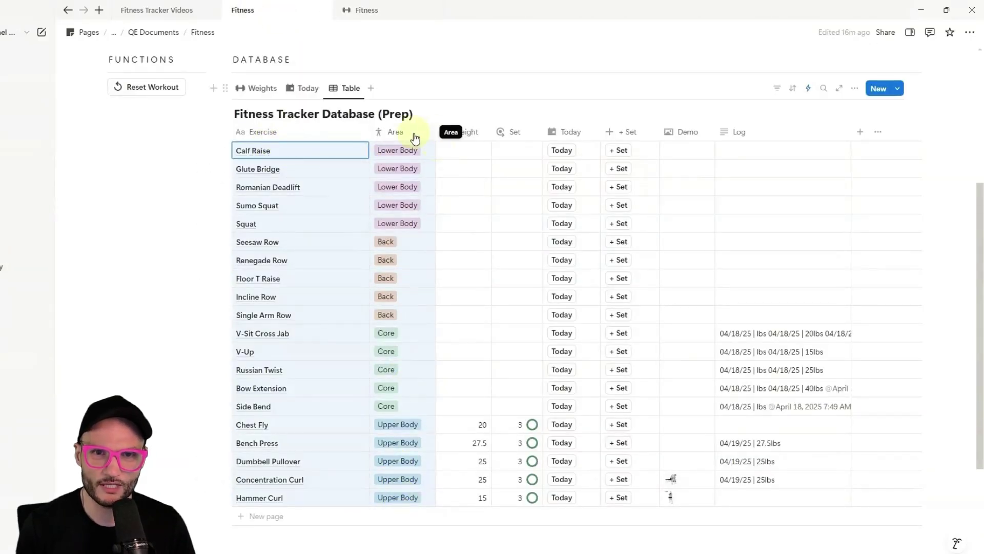
left_click(367, 11)
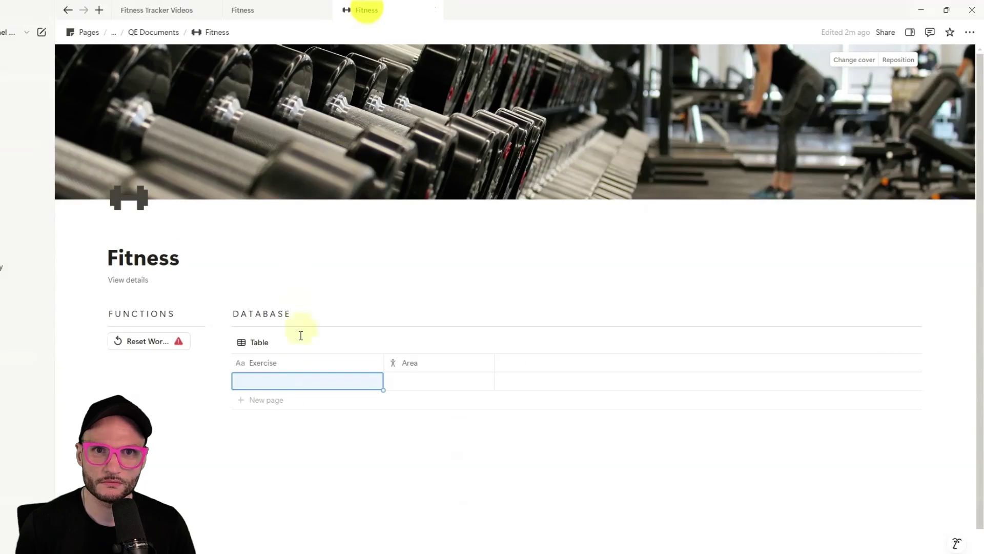
type("Calf Raise\tLower Body Hammer Curl\tUpper Body Concentration Curl\tUpper Body Dumbbell Pullover\tUpper Body Bench Press\tUpper Body Chest Fly\tUpper Body Side Bend\tCore Bow Extension\tCore Russian Twist\tCore V-Up\tCore V-Sit Cross Jab\tCore Single Arm Row\tBack Incline Row\tBack Floor T Raise\tBack Renegade Row\tBack Seesaw Row\tBack Squat\tLower Body Sumo Squat\tLower Body Romanian Deadlift\tLower Body Glute Bridge\tLower Body")
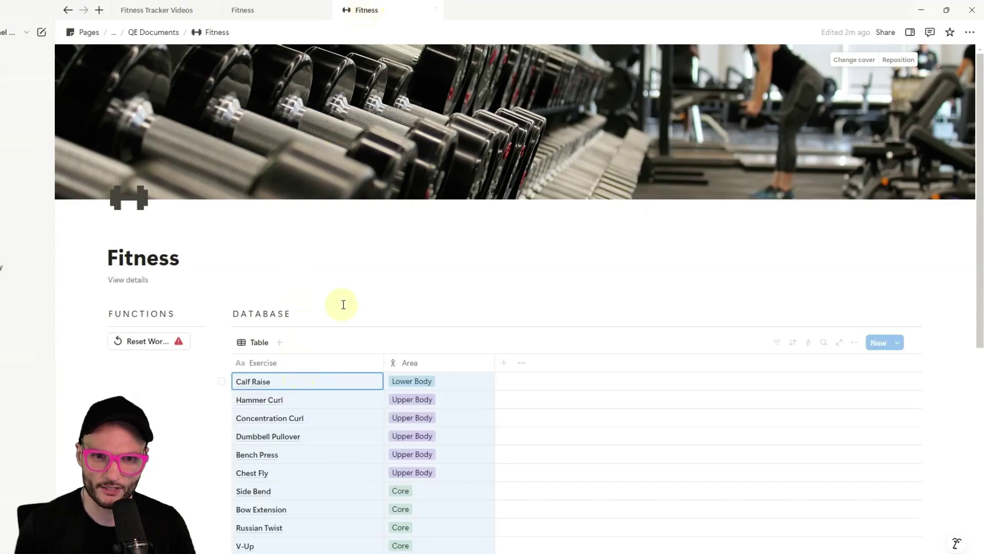
scroll(341, 311, "down", 6)
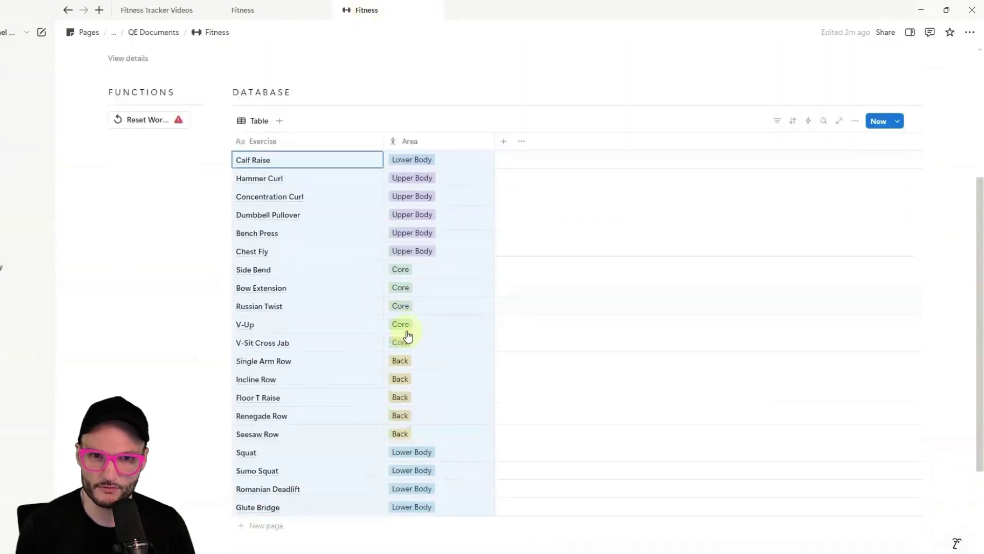
left_click(242, 157)
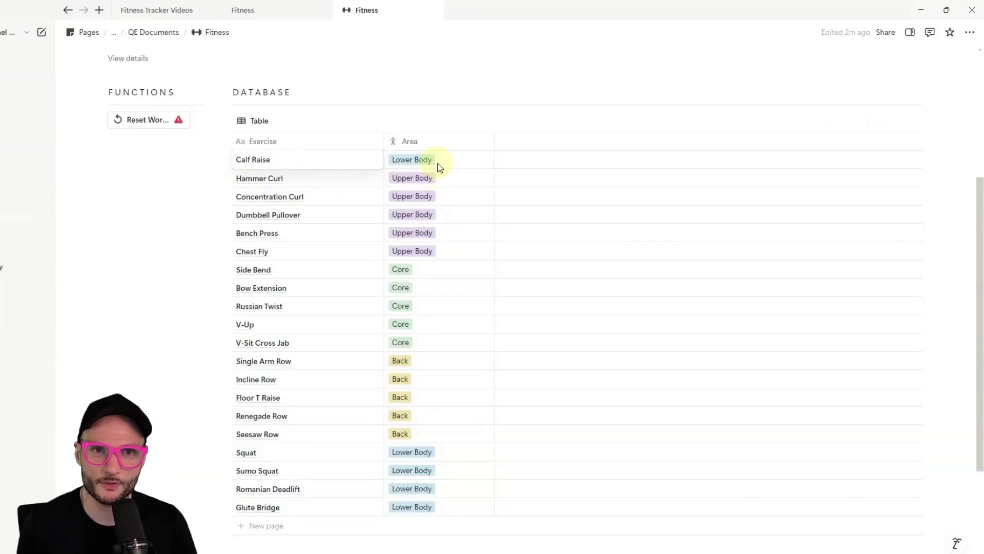
Step: Group the Fitness table's rows by Area
key("Escape")
scroll(675, 112, "up", 3)
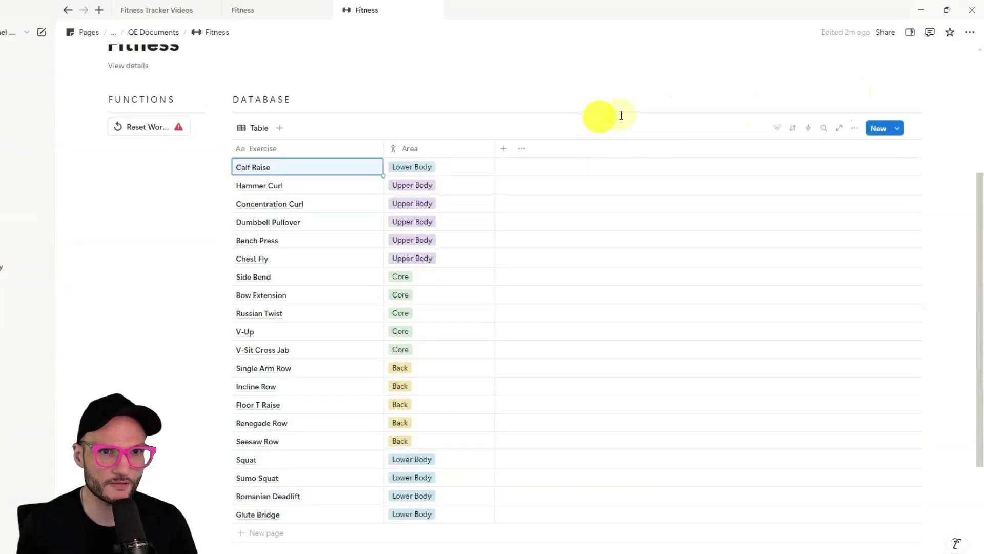
left_click(856, 233)
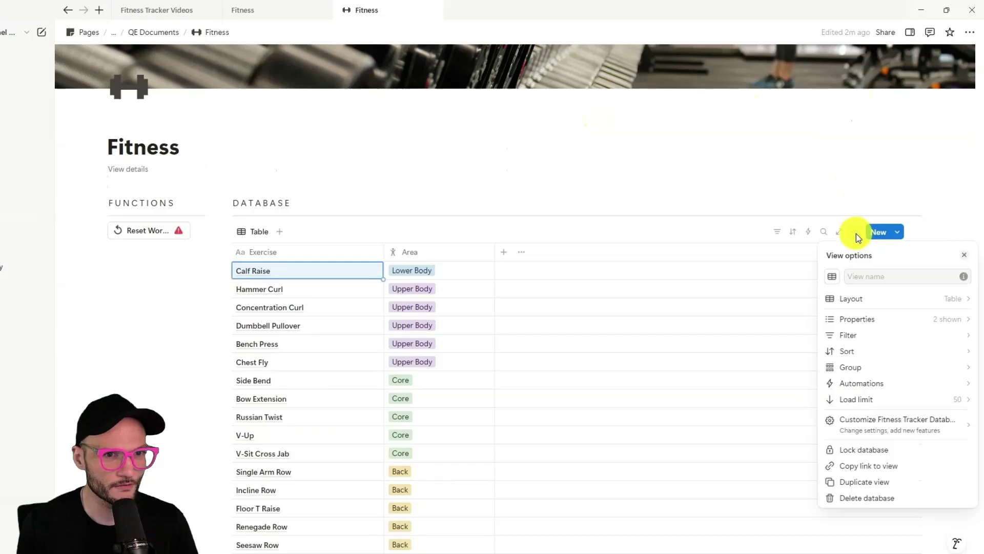
left_click(885, 368)
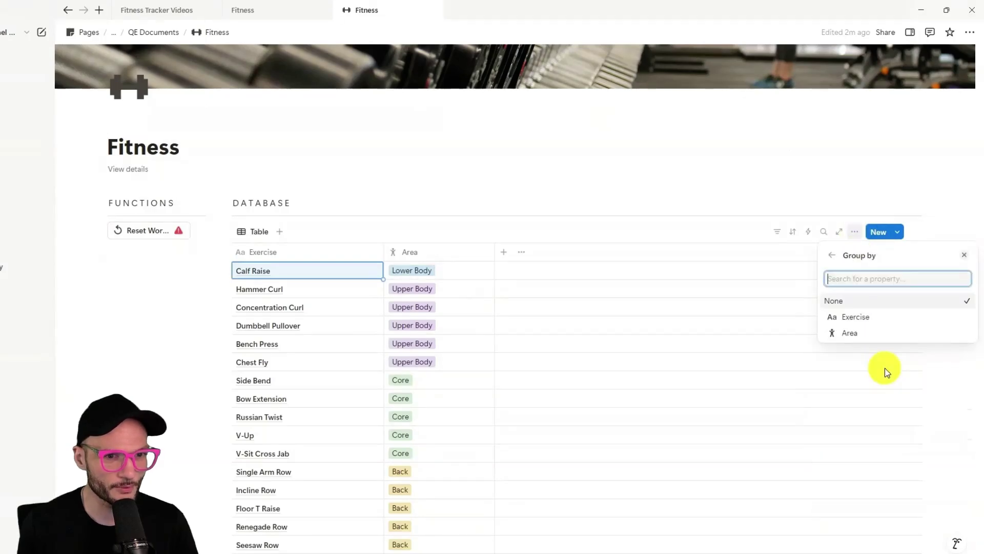
left_click(866, 338)
scroll(510, 296, "up", 2)
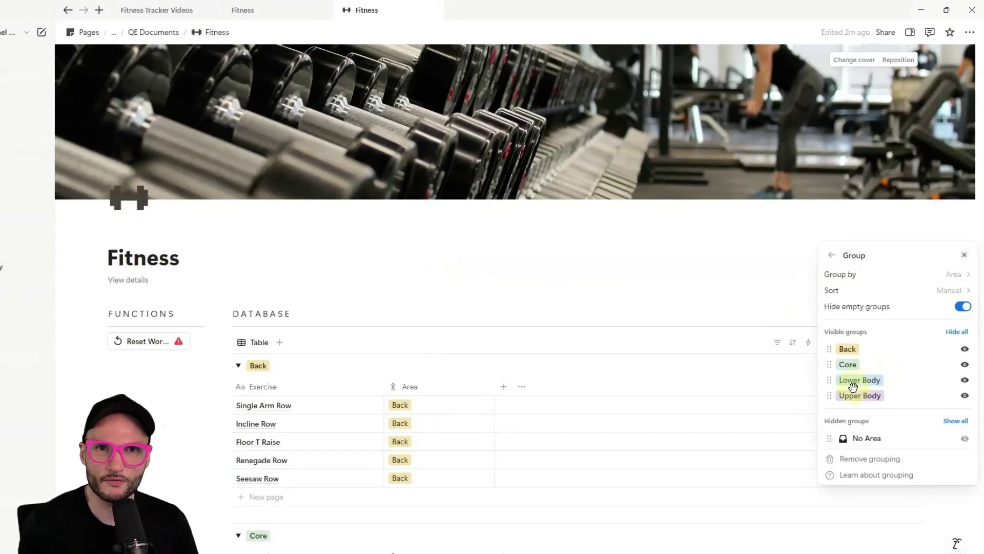
left_click(455, 389)
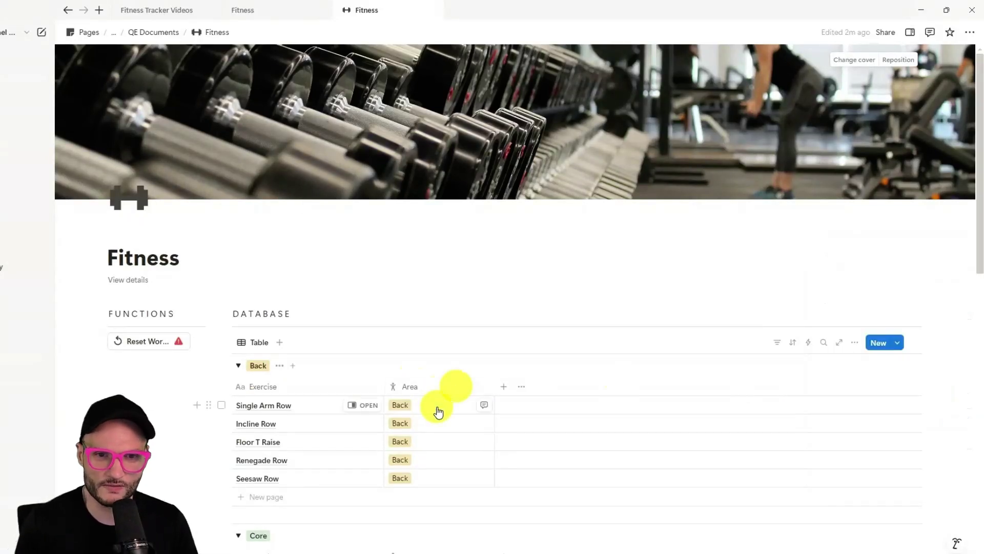
left_click(439, 407)
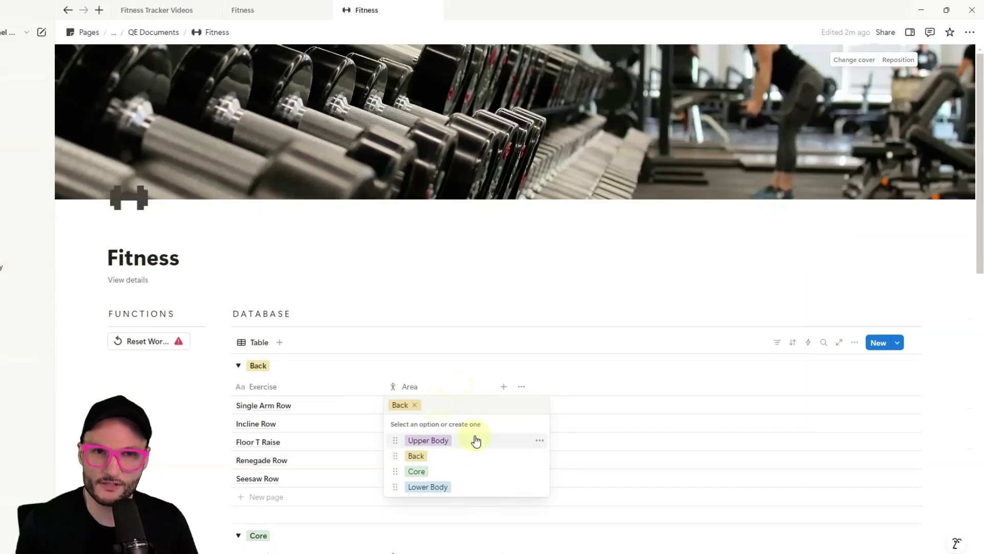
key("Escape")
Step: Move the Upper Body group to the top and narrow the Area column
left_click(855, 343)
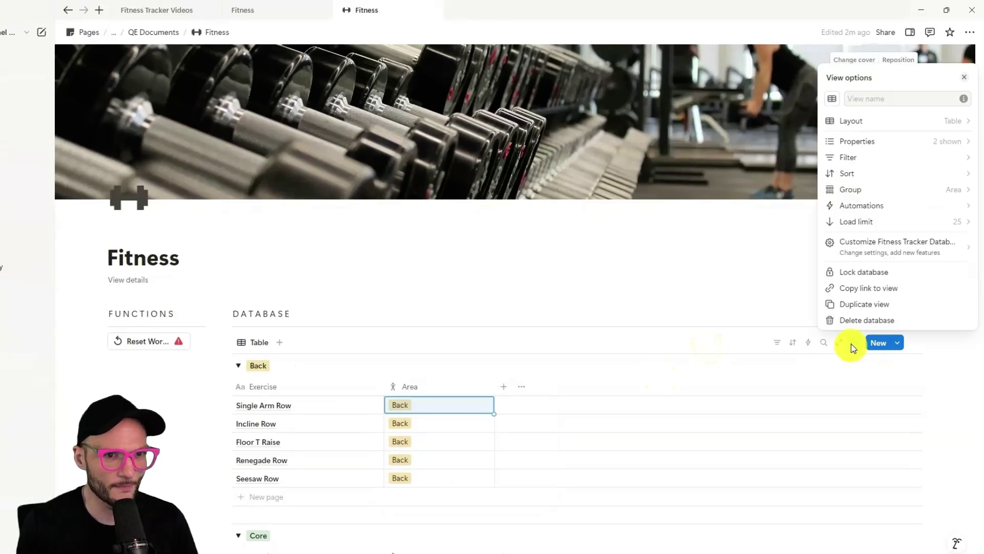
left_click(908, 199)
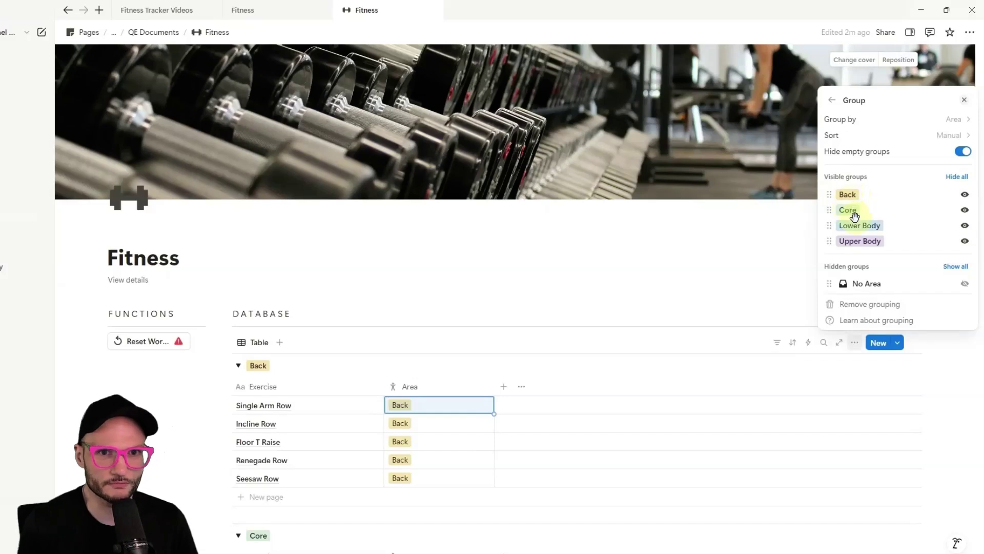
left_click_drag(856, 244, 853, 194)
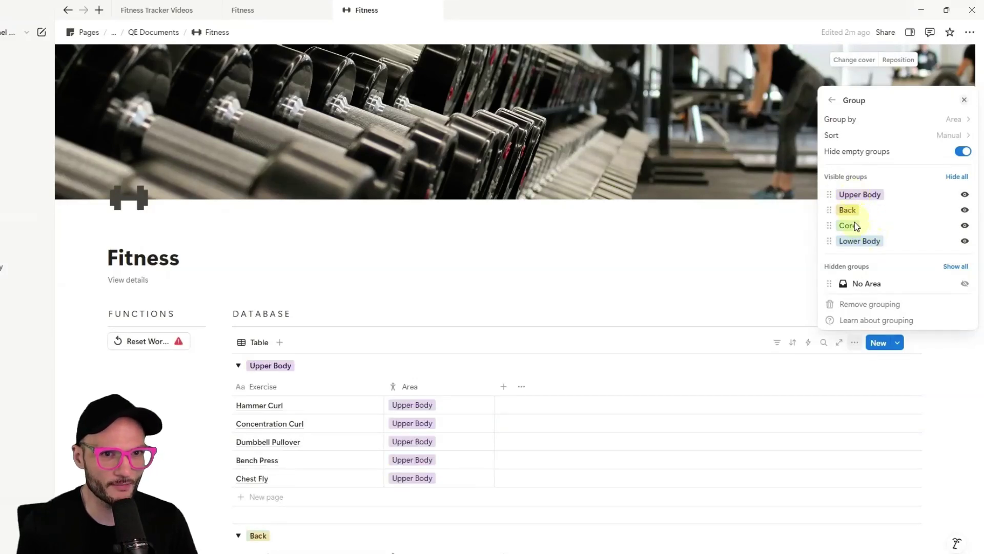
left_click(466, 281)
scroll(375, 277, "down", 3)
scroll(375, 278, "down", 2)
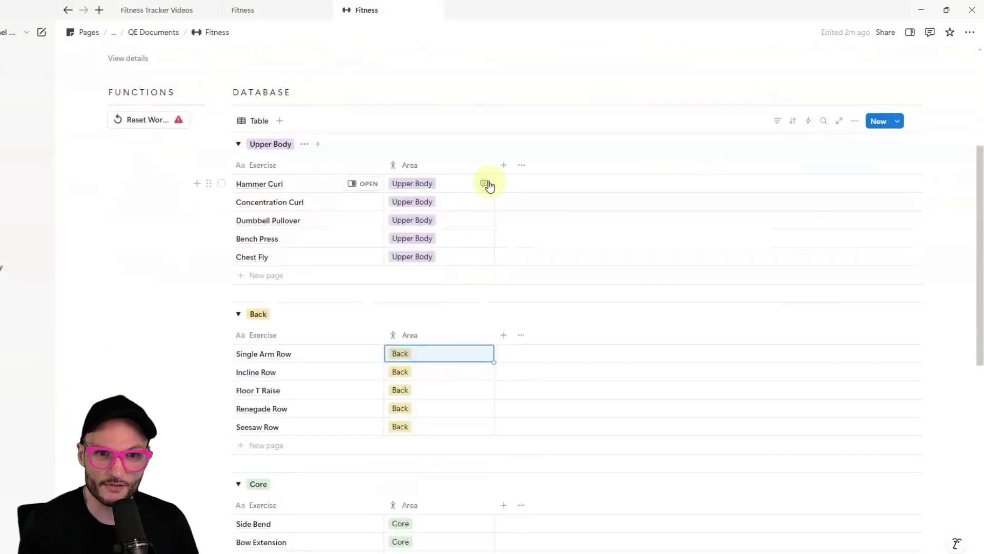
left_click_drag(494, 165, 461, 164)
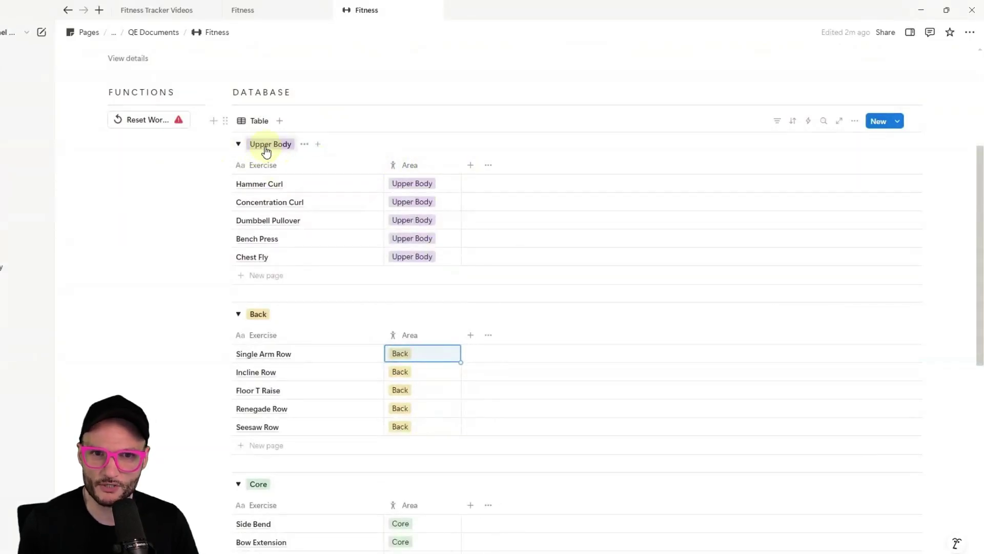
Step: Hide the Area column and scroll through the groups to confirm only exercise names remain
left_click(422, 166)
left_click(470, 298)
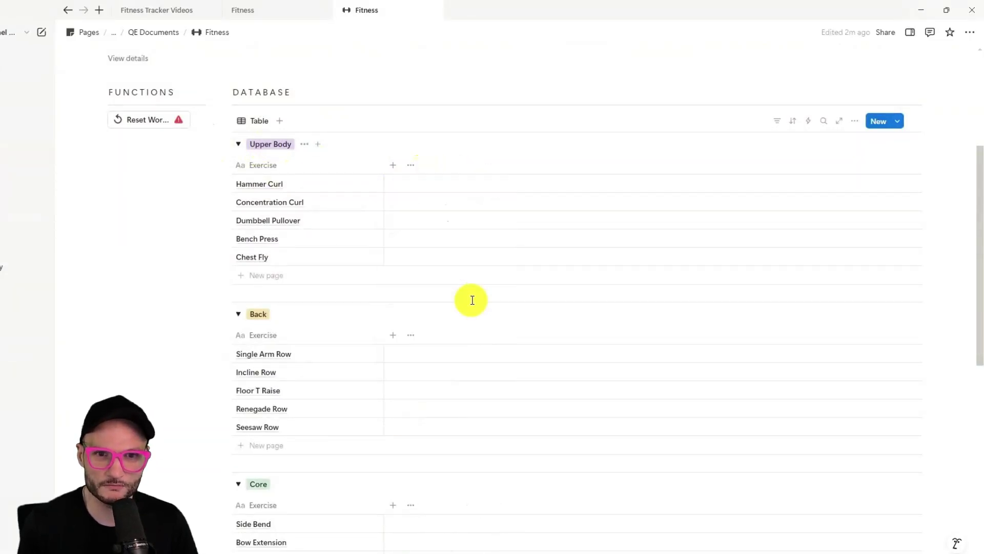
scroll(307, 202, "down", 4)
scroll(337, 270, "down", 3)
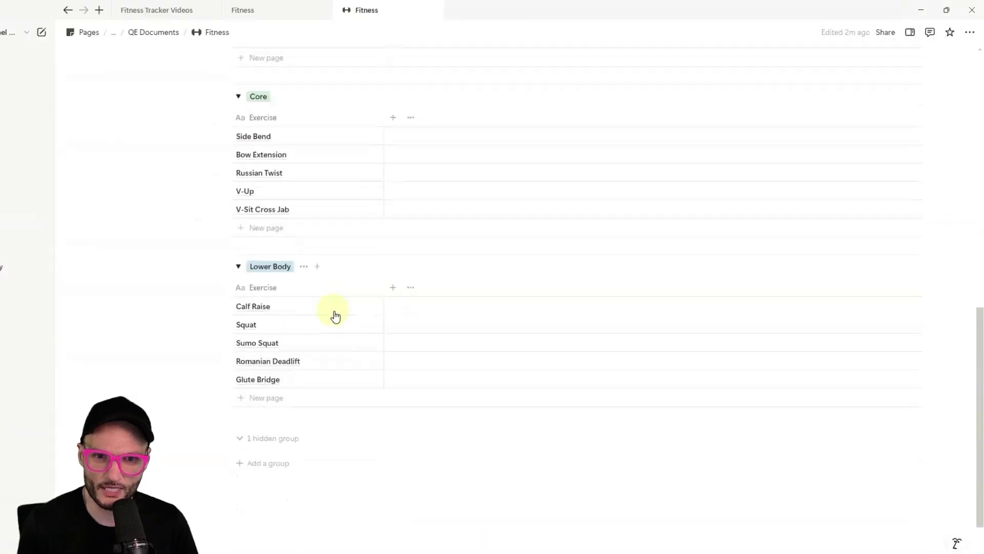
scroll(334, 315, "up", 10)
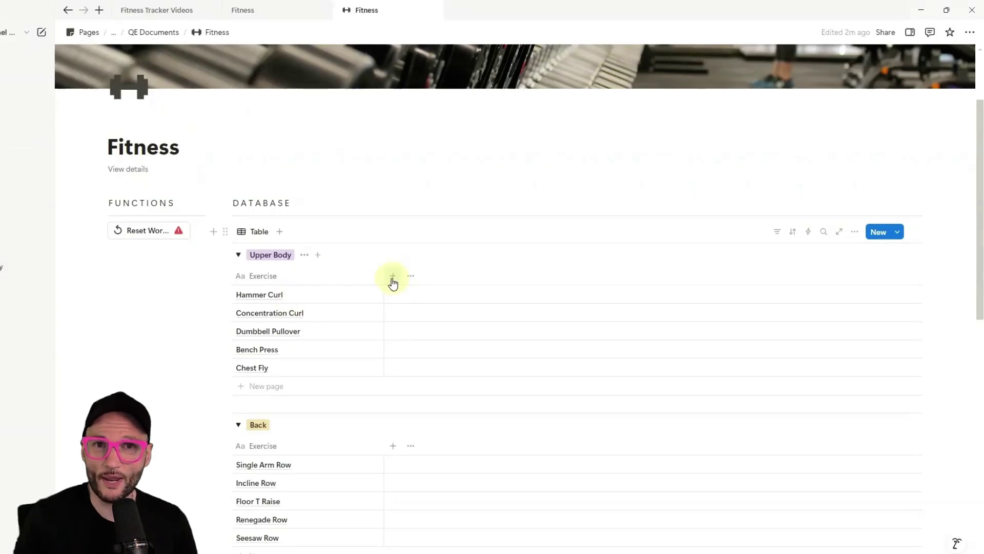
Step: Add a narrow 'Weight' number column with a dumbbell icon after Exercise
left_click(393, 277)
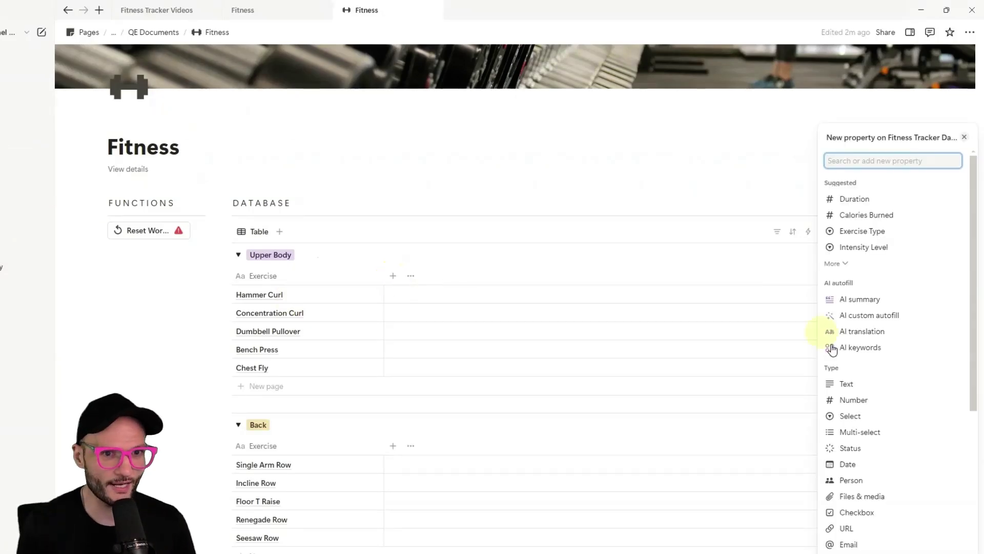
left_click(863, 403)
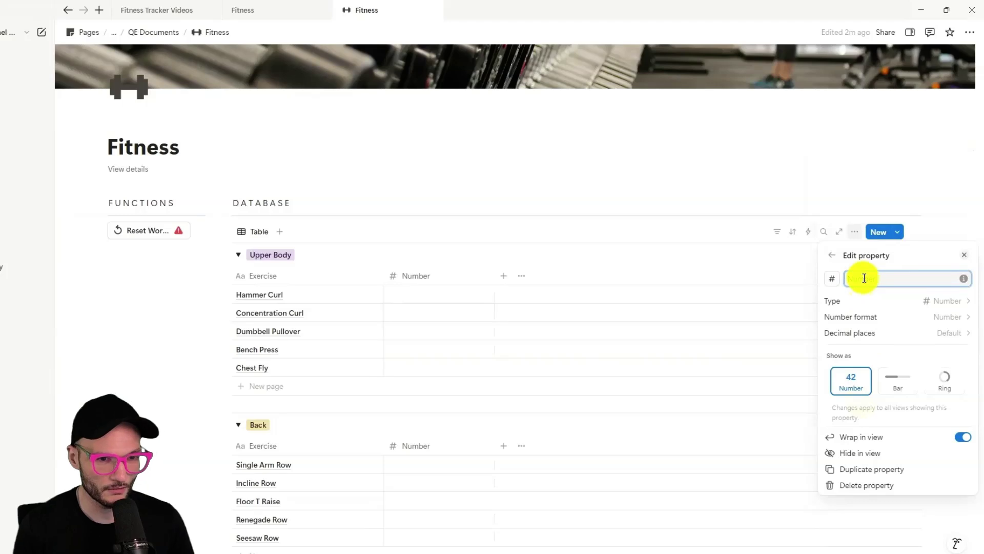
type("Weight")
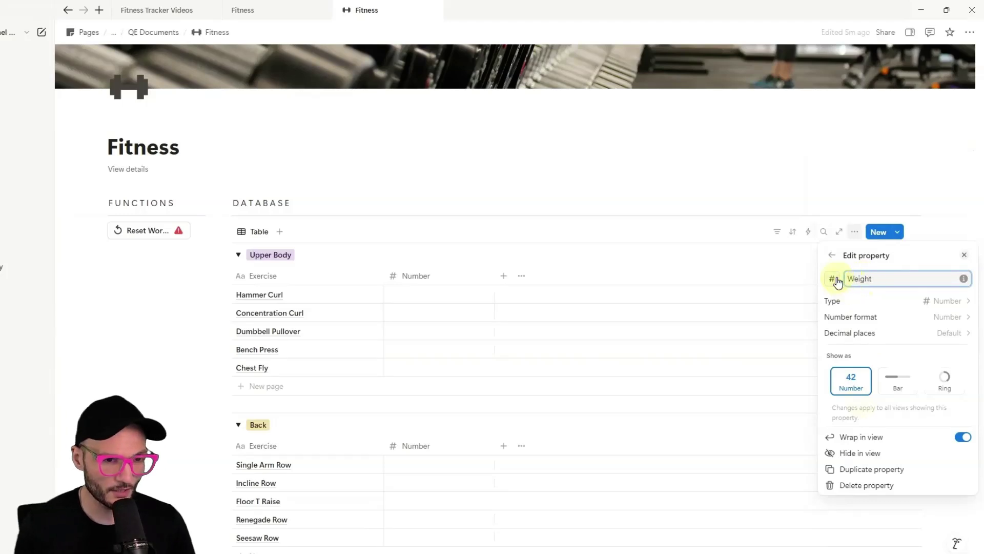
left_click(832, 279)
left_click(770, 373)
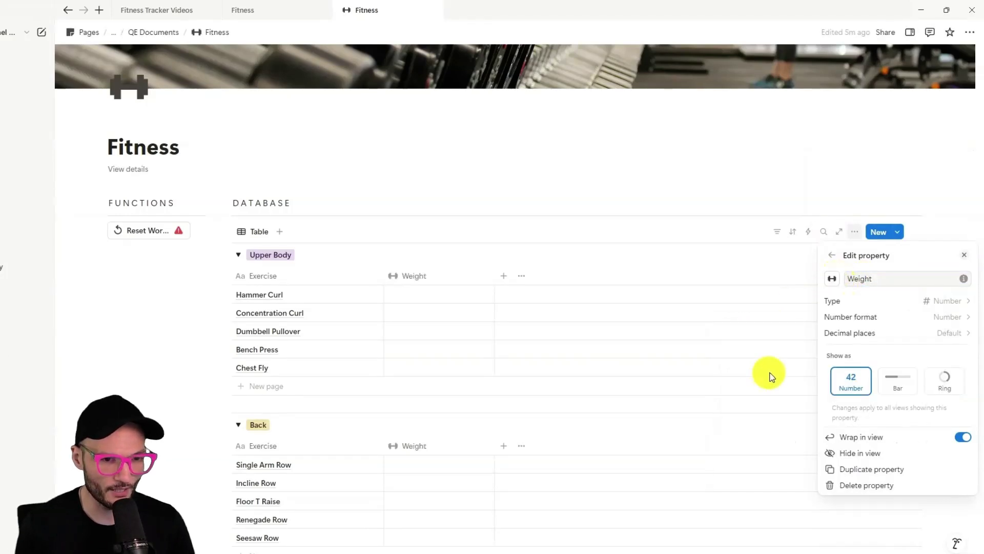
left_click(484, 235)
left_click_drag(468, 283, 434, 283)
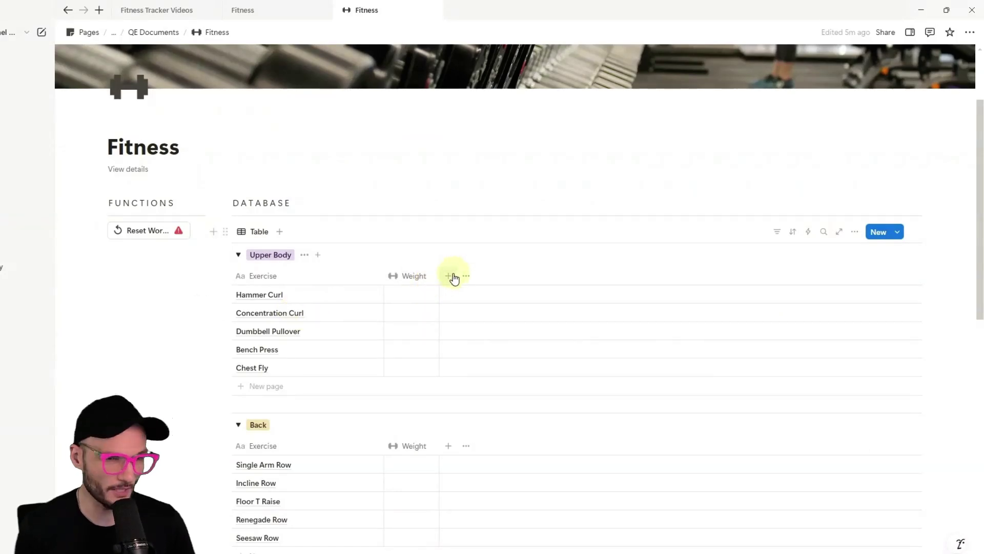
Step: Add a number property named Set with a repeat icon, shown as a ring divided by 3
left_click(450, 277)
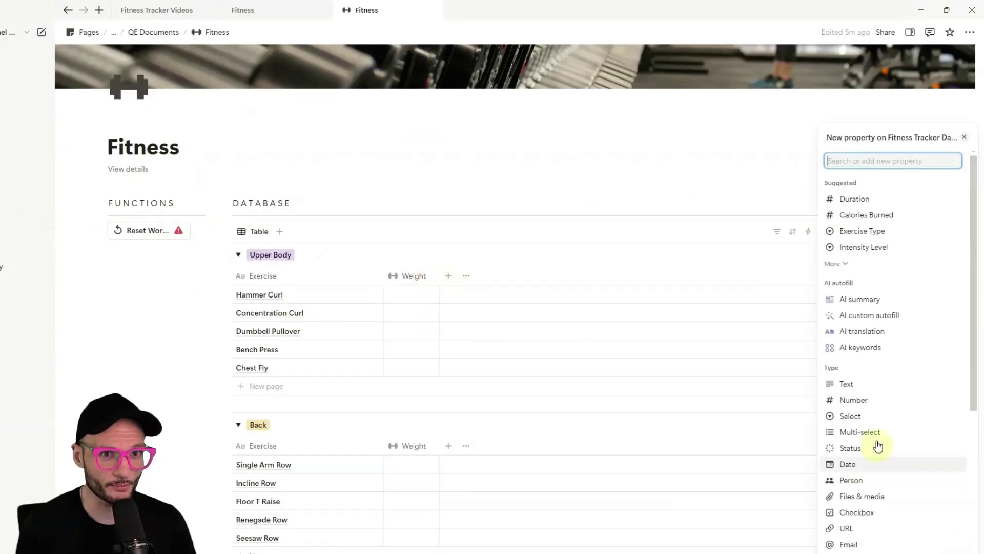
left_click(884, 401)
type("Set")
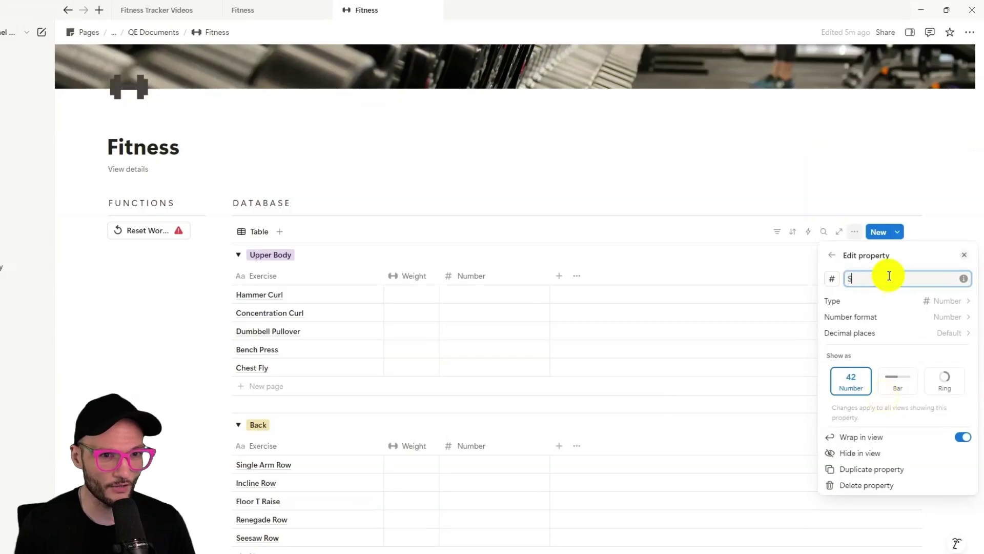
left_click(831, 279)
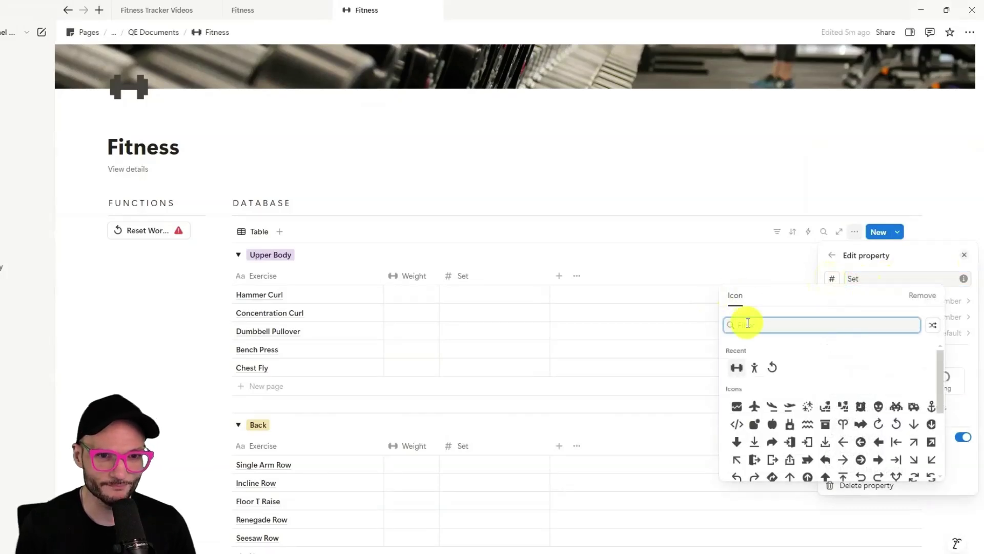
type("repeat")
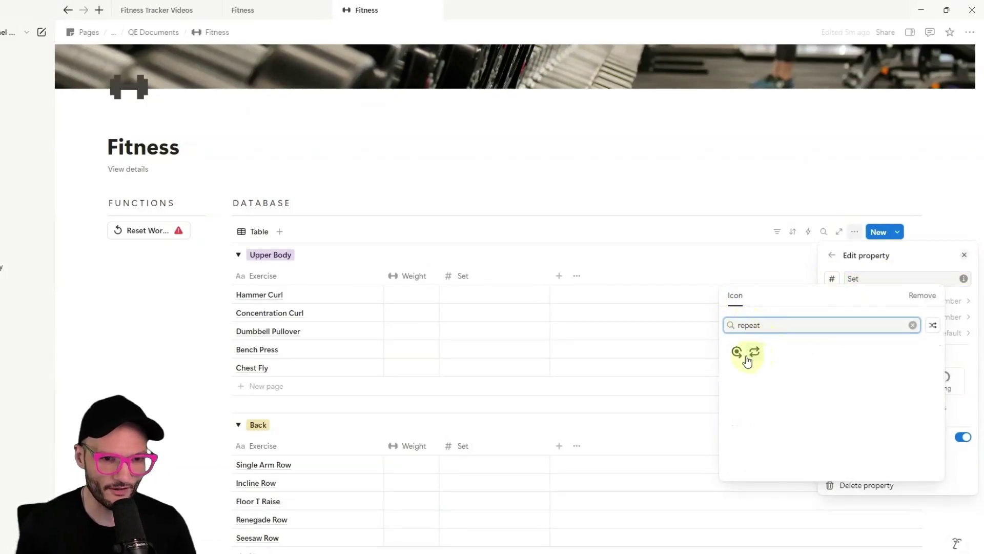
left_click(737, 351)
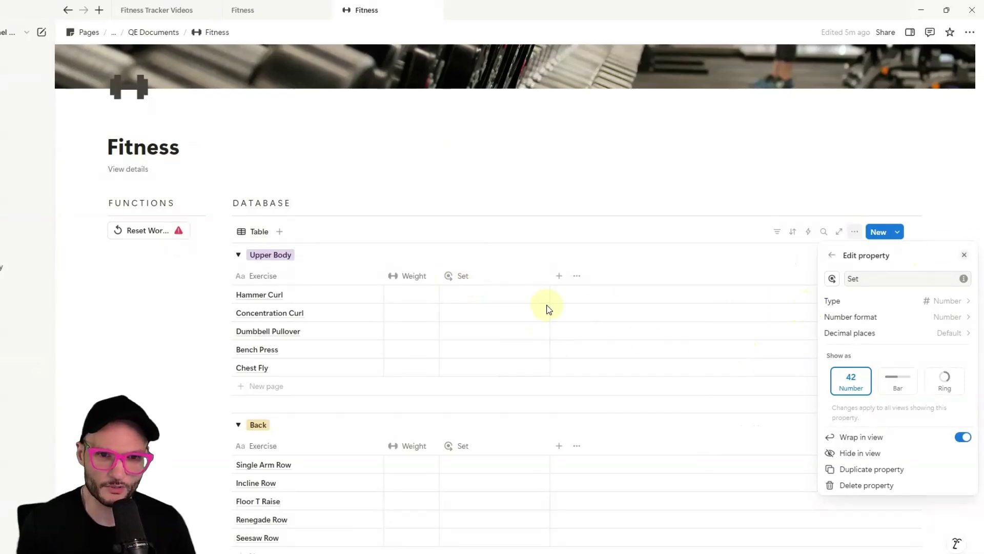
left_click(951, 391)
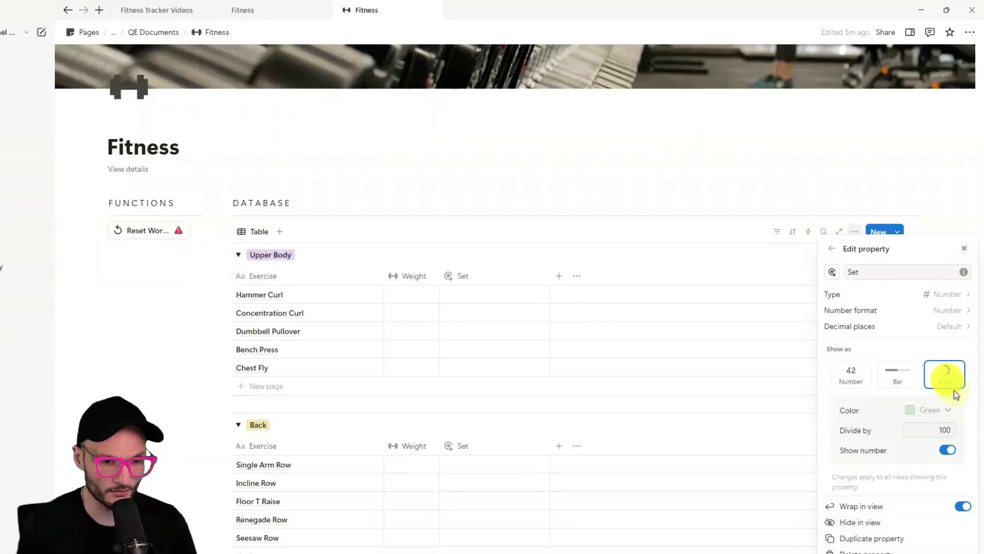
left_click(944, 432)
type("3")
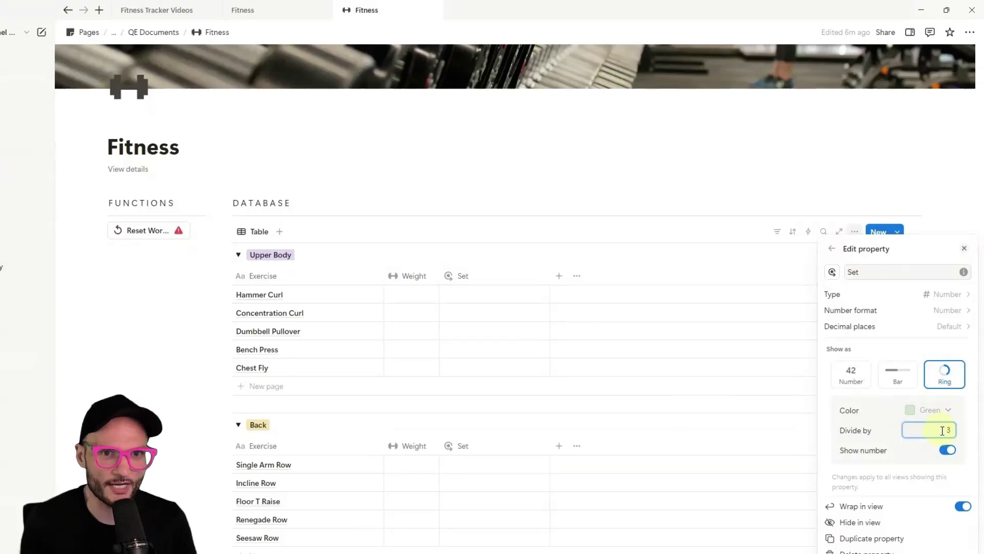
Step: Narrow the Set column and try Set values 1 and 2 on Hammer Curl
left_click(505, 249)
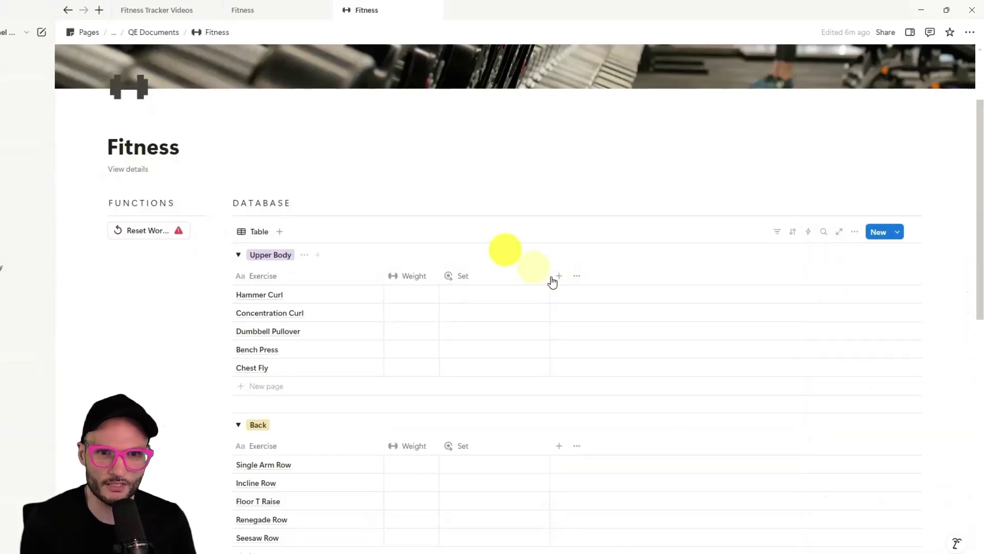
left_click_drag(550, 279, 491, 280)
left_click(466, 296)
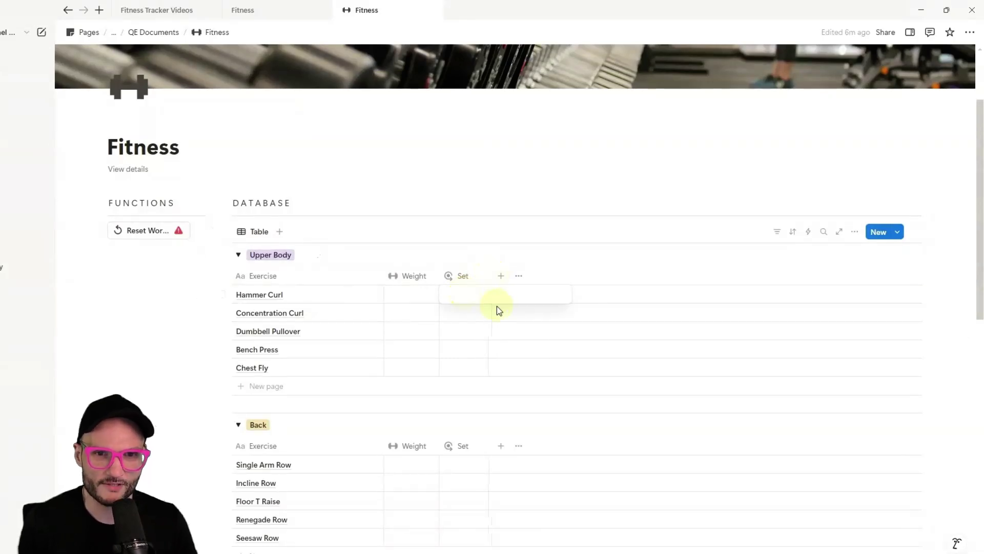
type("1")
key("Return")
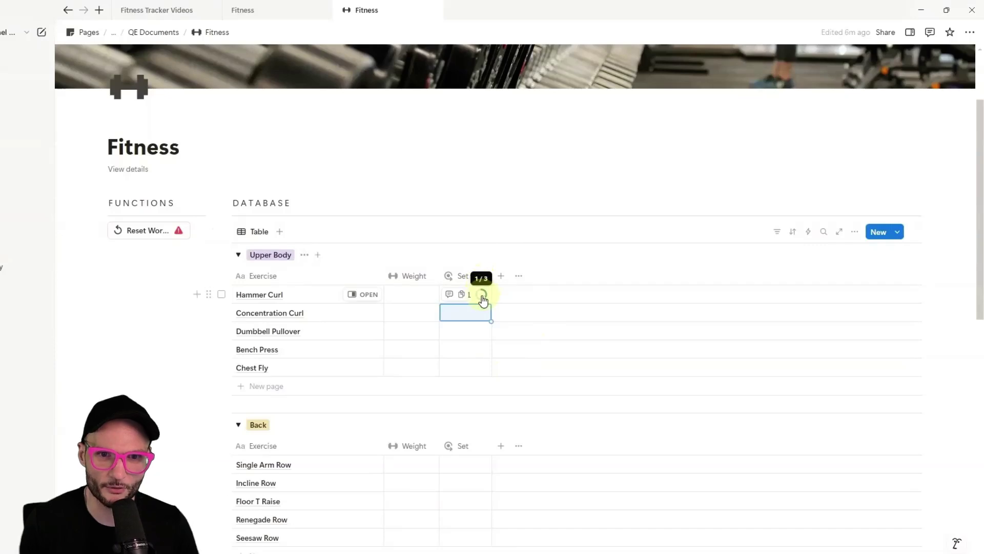
left_click(476, 296)
type("2")
key("Return")
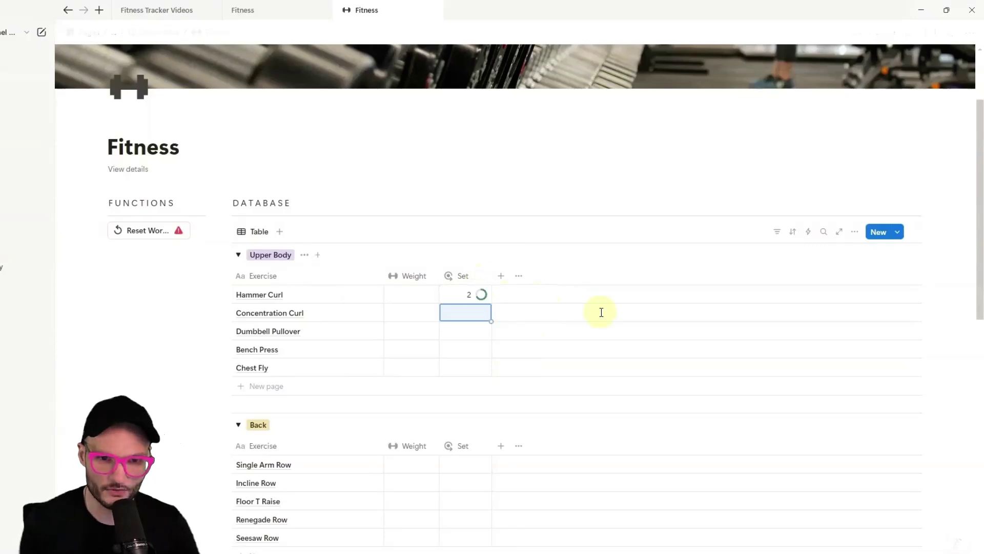
Step: Enter Set values 1, 2 and 3 for Hammer Curl, Concentration Curl and Dumbbell Pullover
key("Up")
type("1")
key("Return")
type("2")
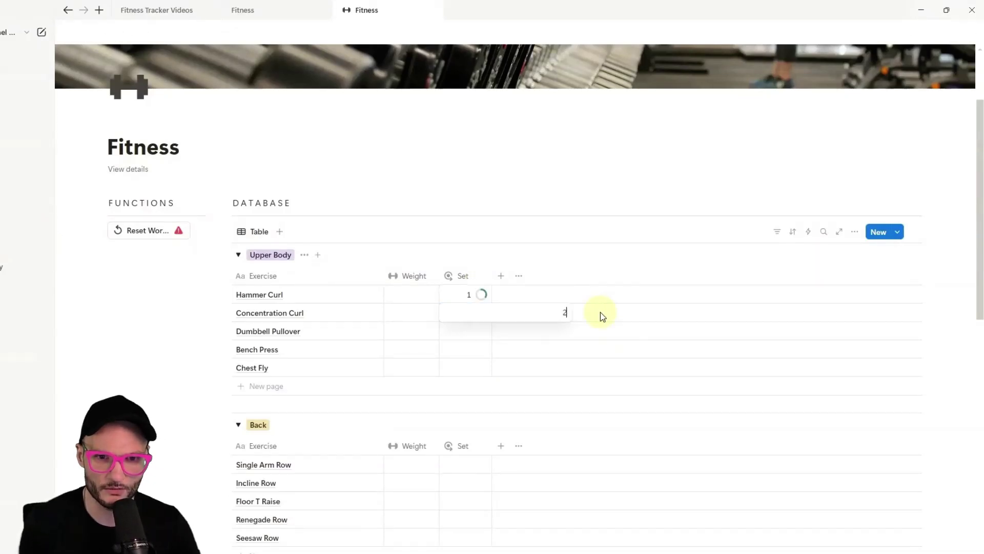
key("Return")
type("3")
key("Return")
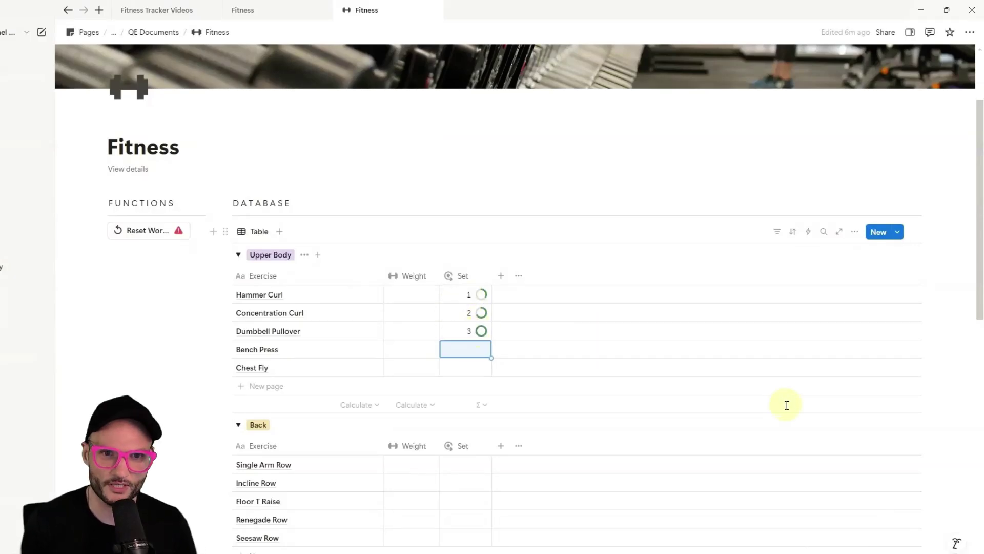
Step: Select the three test Set values and delete them
key("Up")
key("shift+Up")
key("shift+Up")
key("Delete")
key("Escape")
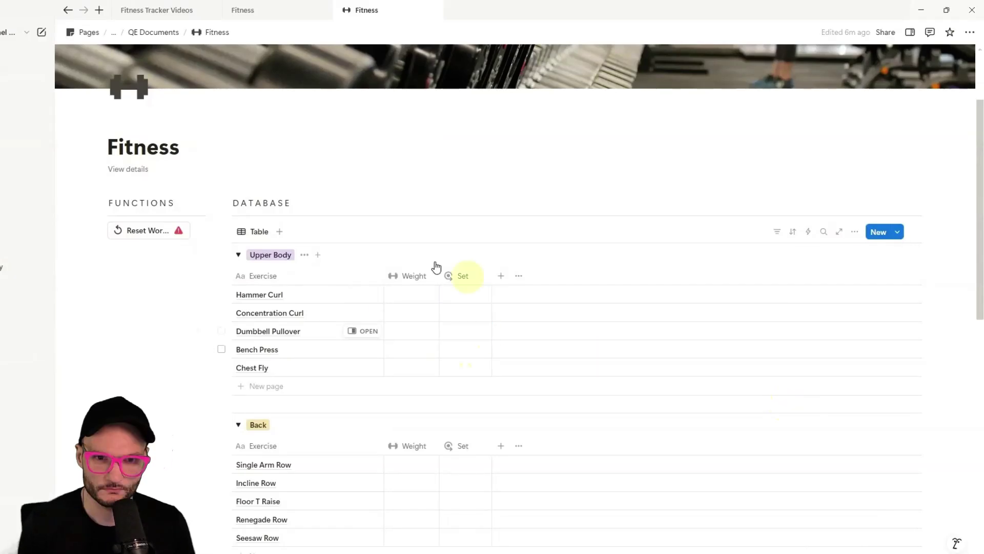
Step: Rename the grouped table view to Weights and give it a dumbbell icon
left_click(258, 233)
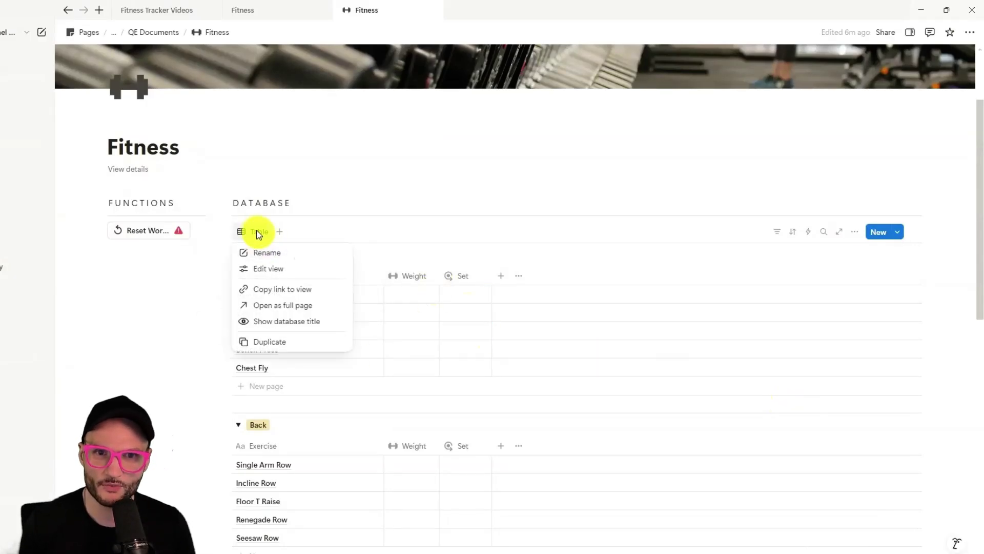
left_click(267, 252)
type("Weight")
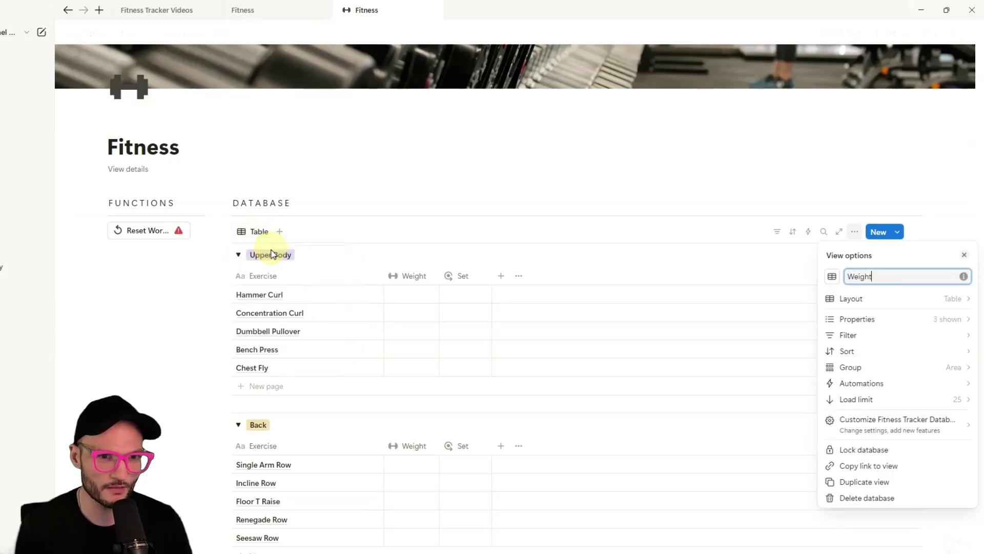
type("s")
left_click(823, 277)
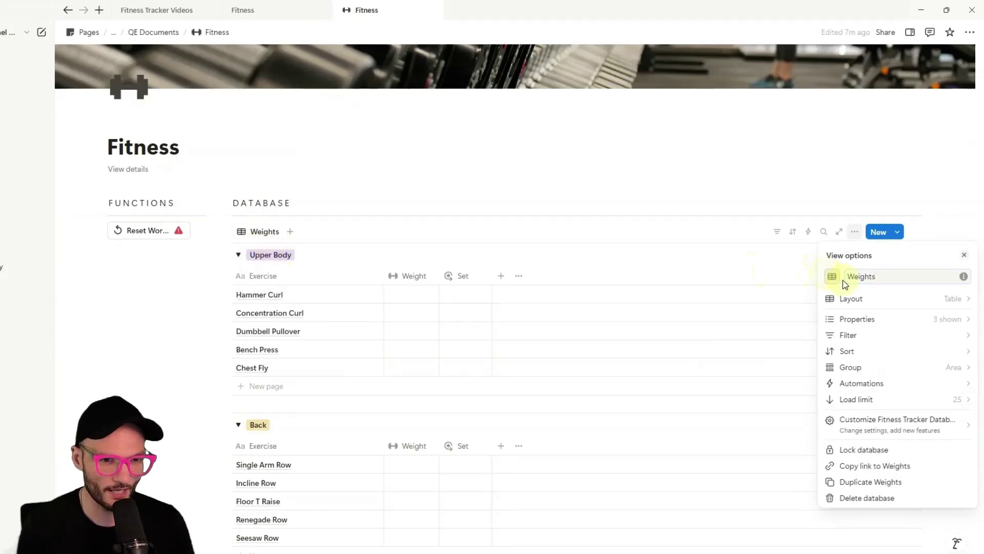
left_click(832, 277)
left_click(759, 367)
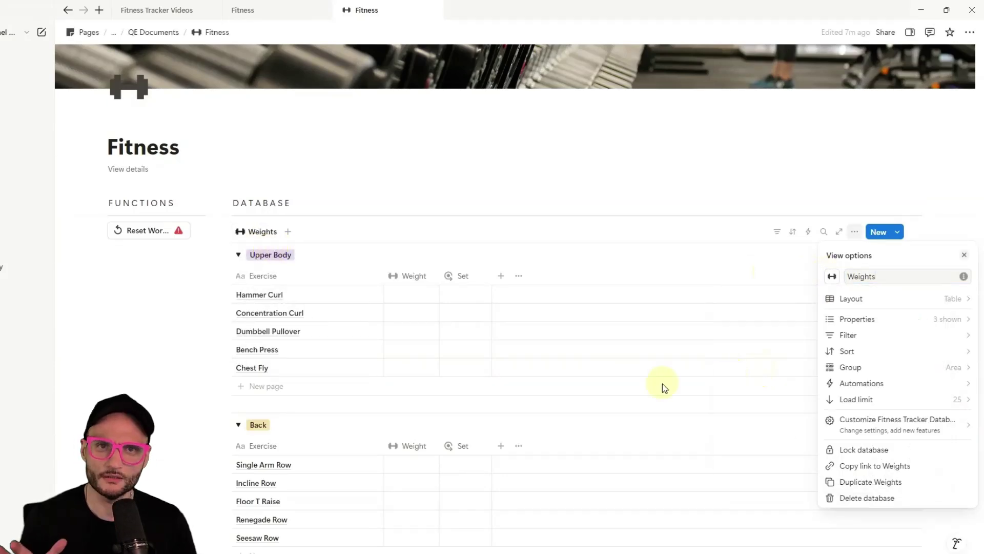
left_click(380, 195)
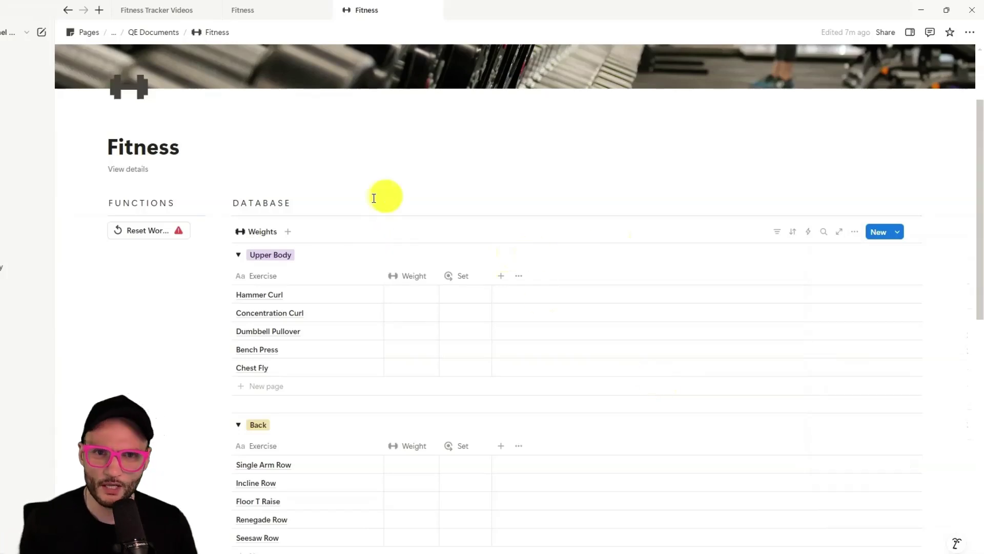
Step: Add a new table view named Today
left_click(287, 231)
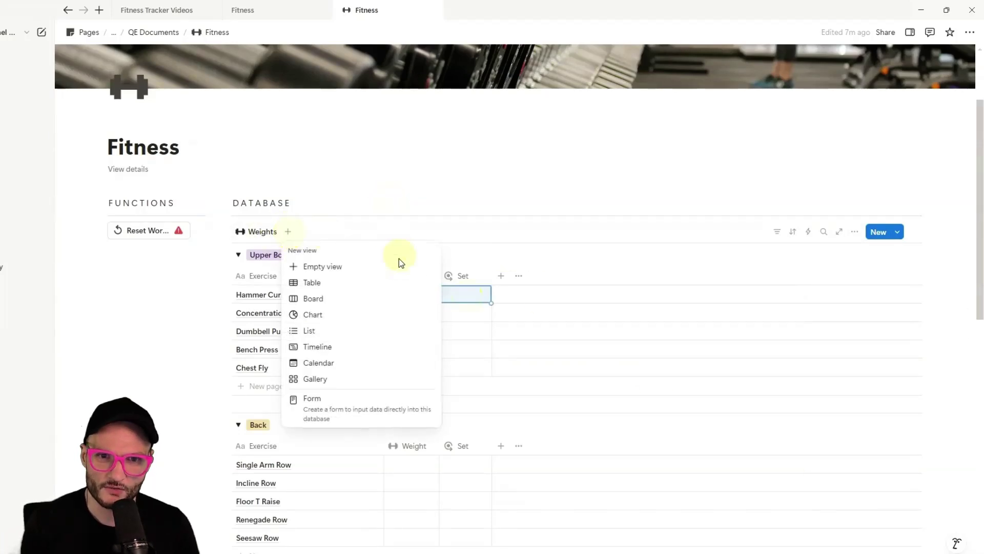
left_click(362, 284)
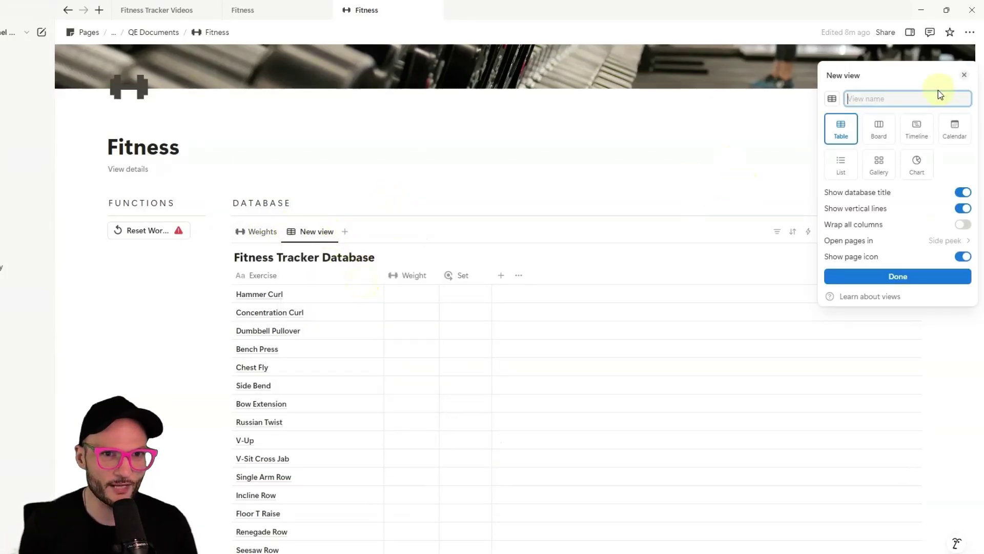
type("Today")
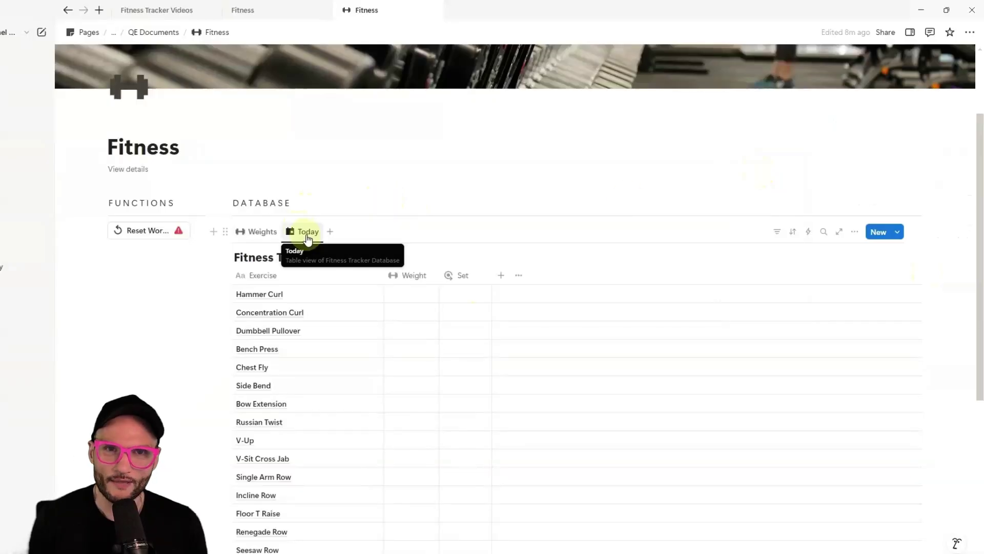
Step: Filter the Today view to rows where Set is not empty, then return to Weights
left_click(464, 277)
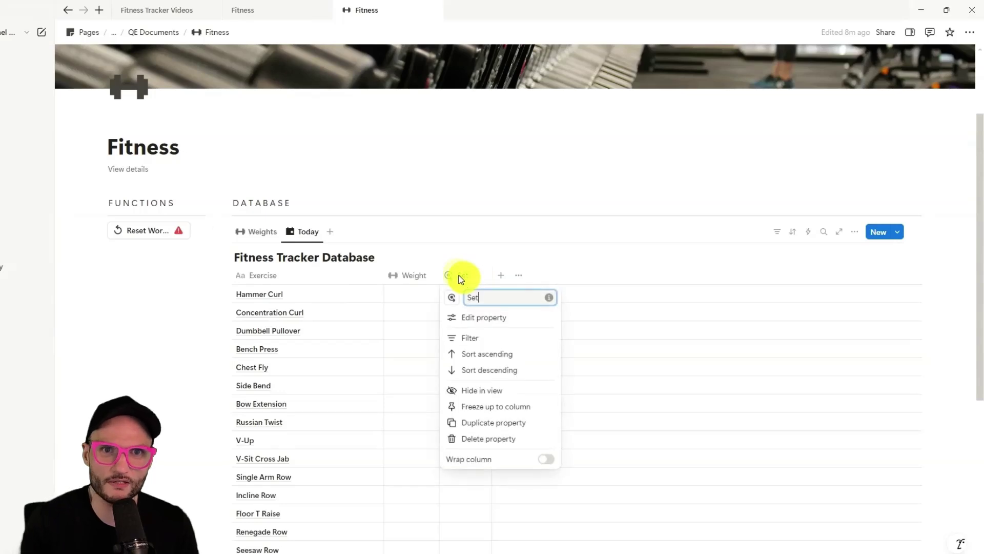
left_click(472, 339)
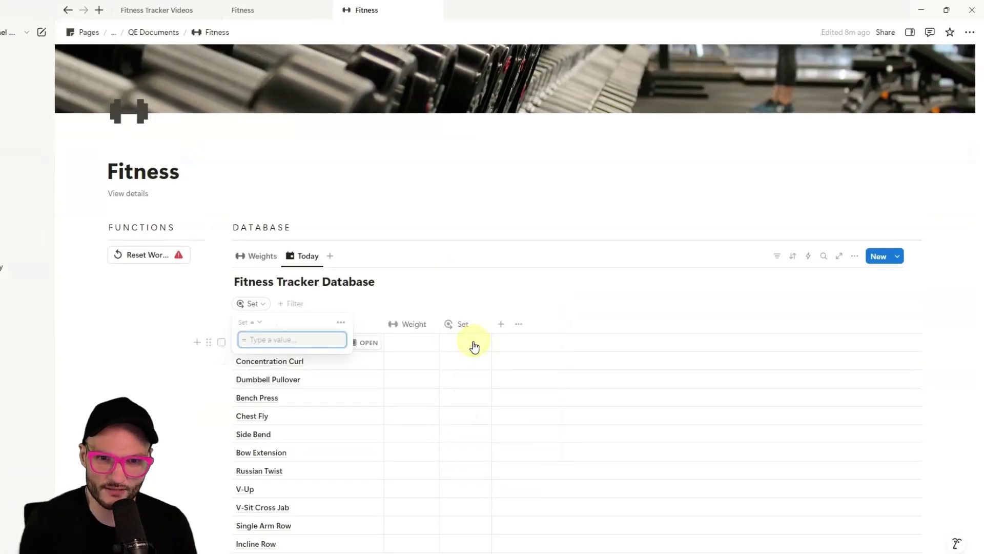
left_click(252, 322)
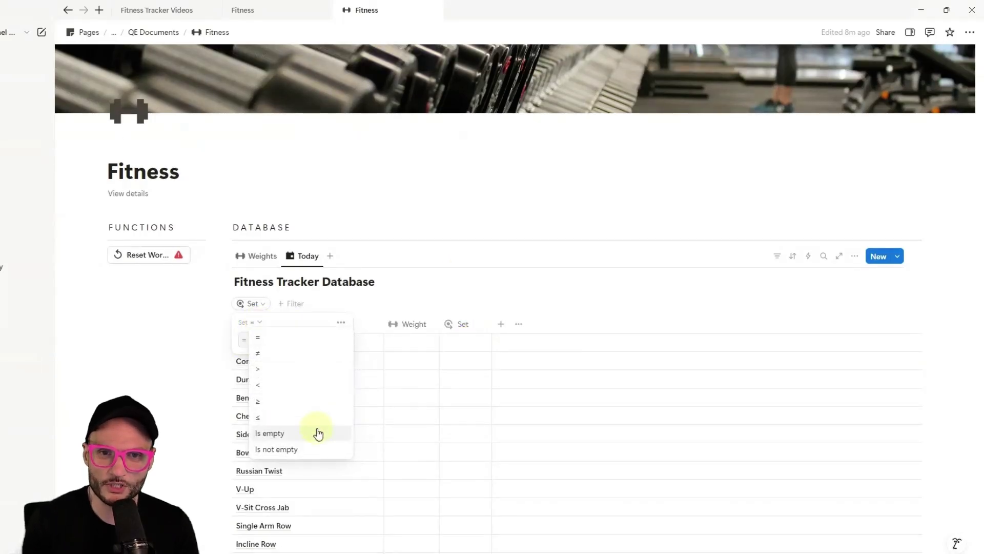
left_click(315, 449)
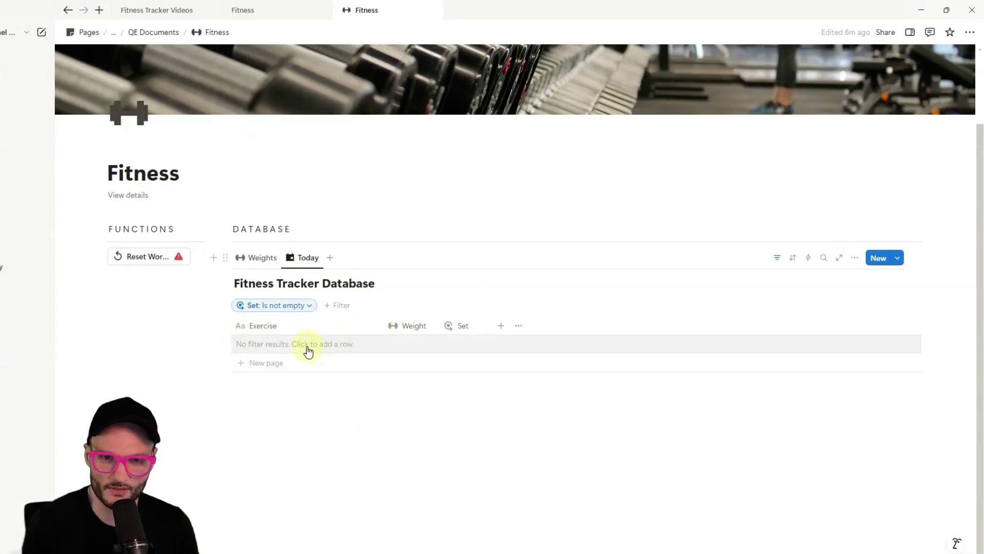
left_click(251, 257)
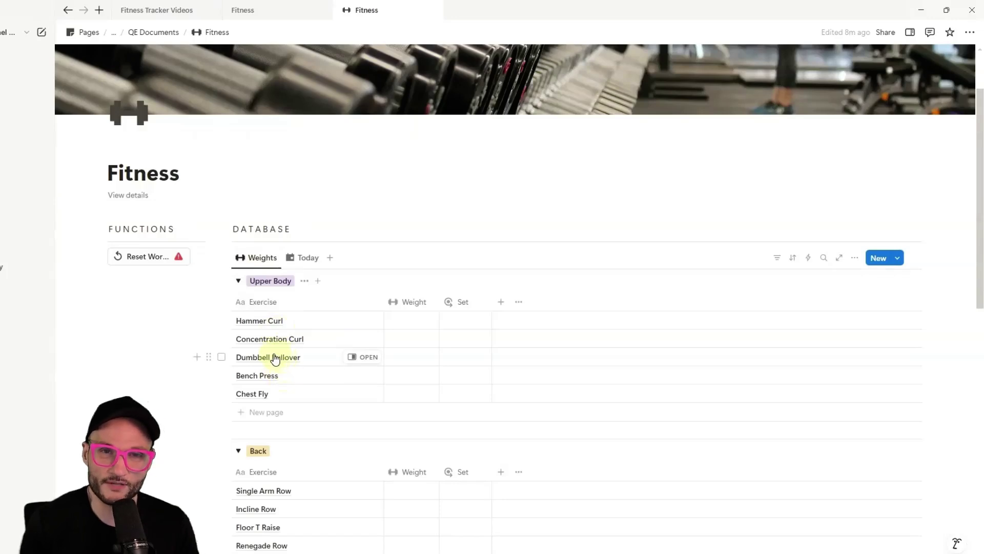
Step: Enter a Set of 0 for Hammer Curl through Chest Fly and for Incline Row
left_click(466, 321)
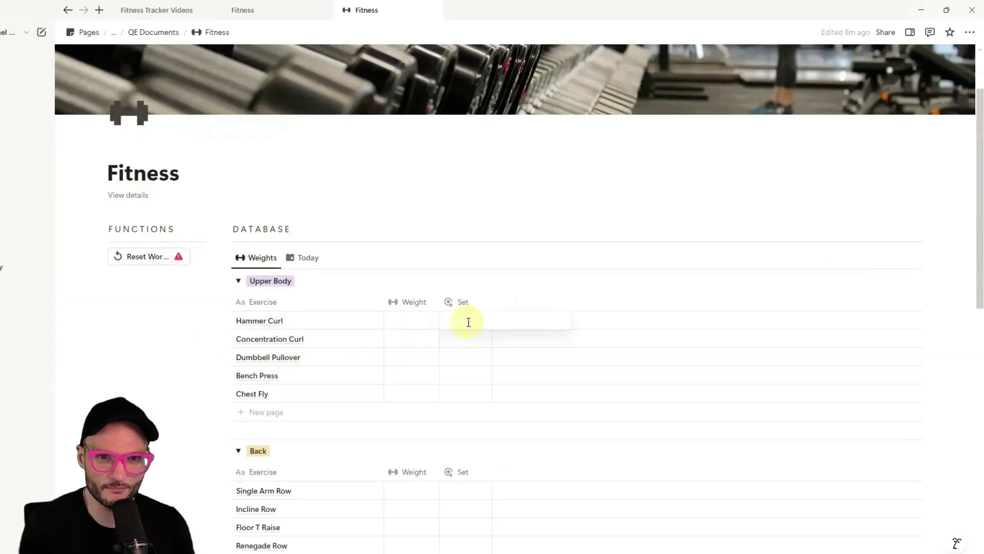
left_click(467, 323)
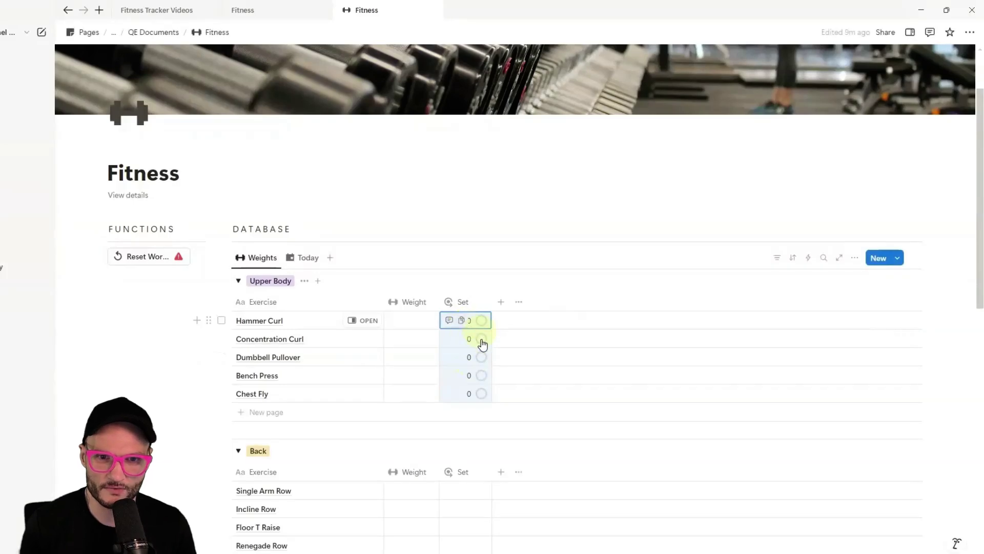
left_click(482, 323)
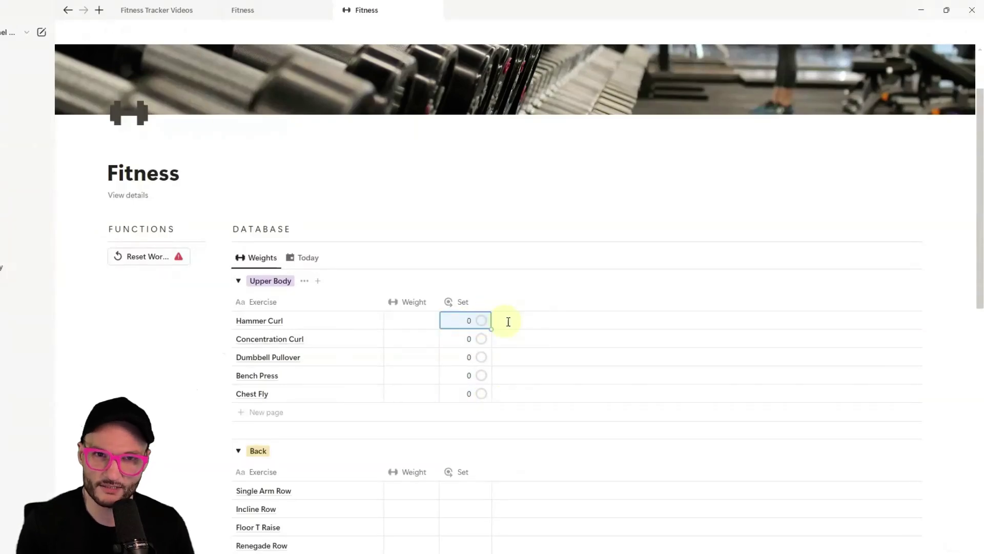
key("shift+Down")
key("shift+Down")
key("shift+Down")
key("shift+Down")
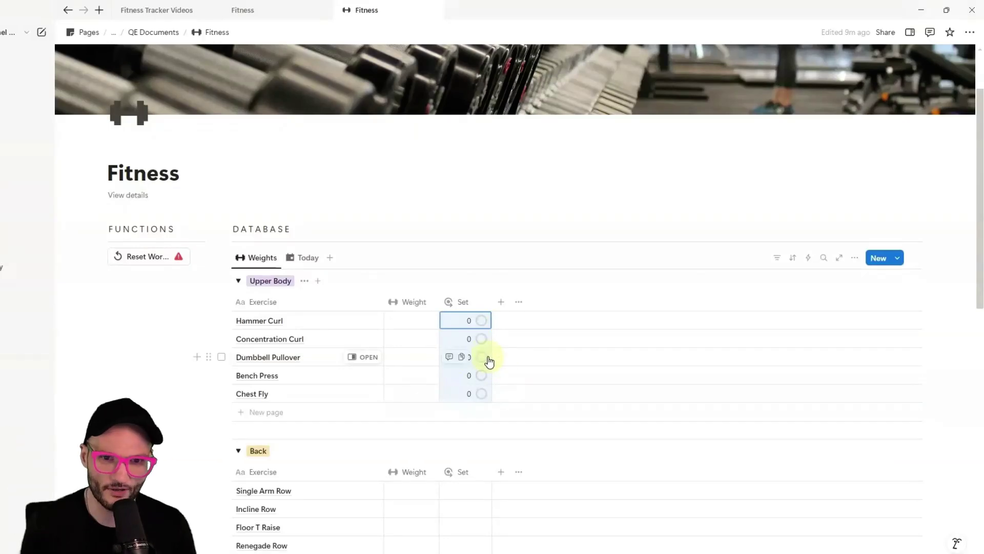
left_click(410, 320)
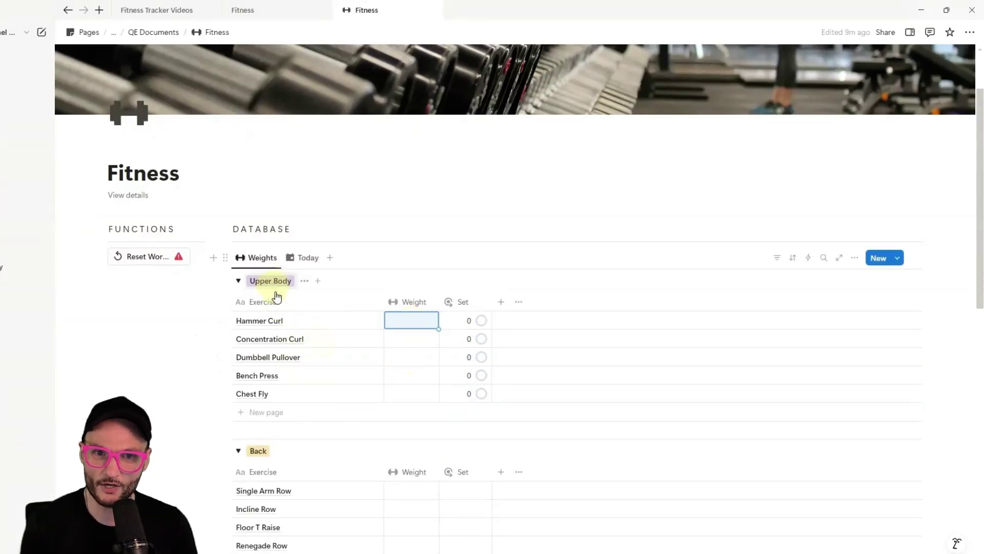
scroll(282, 303, "down", 1)
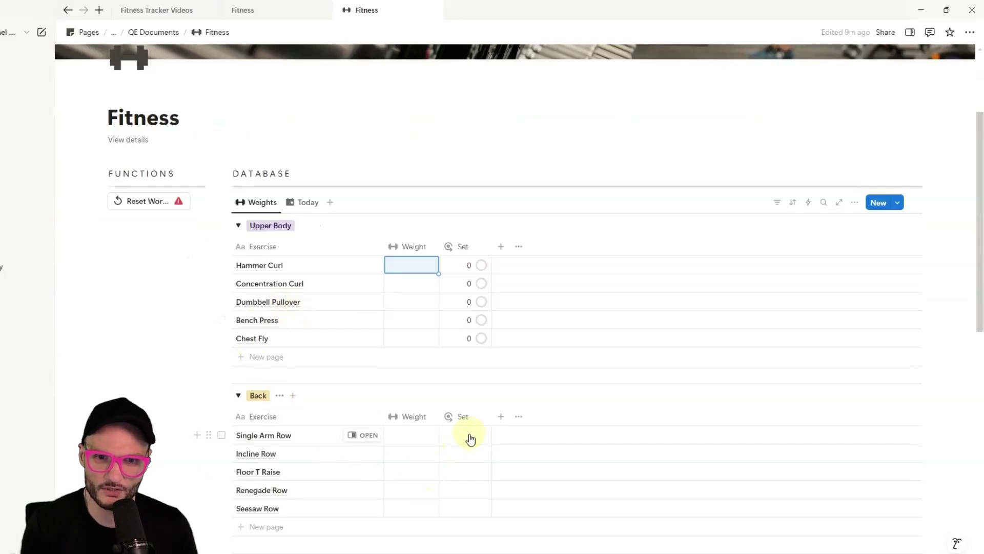
left_click(461, 449)
left_click(463, 467)
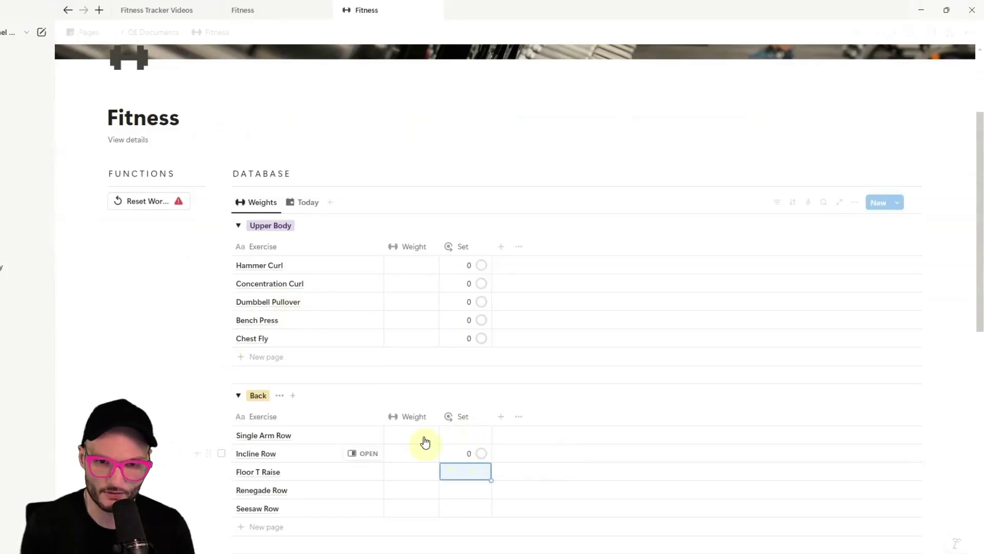
Step: Unhide the Area property in the Today view, then start a new property in Weights
left_click(306, 202)
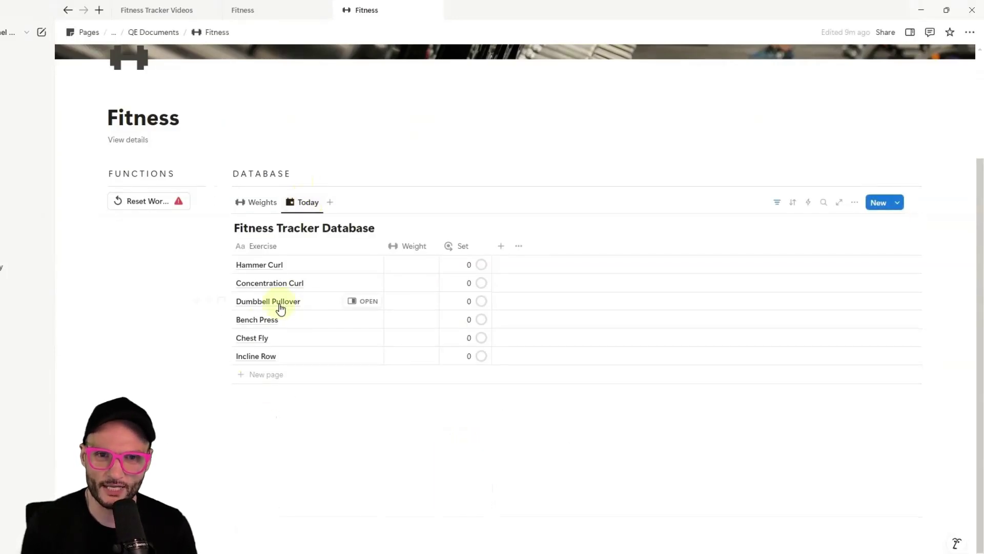
left_click(521, 247)
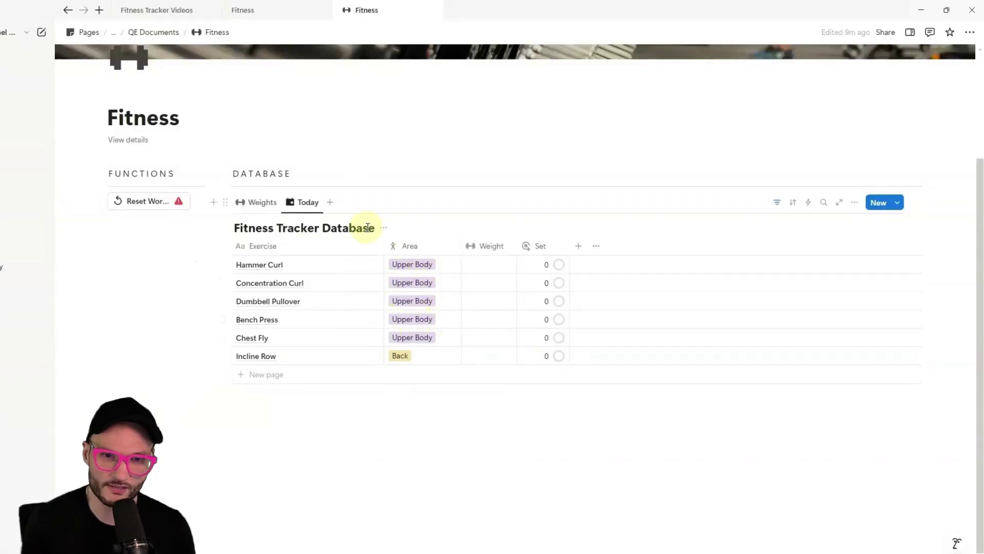
left_click(264, 204)
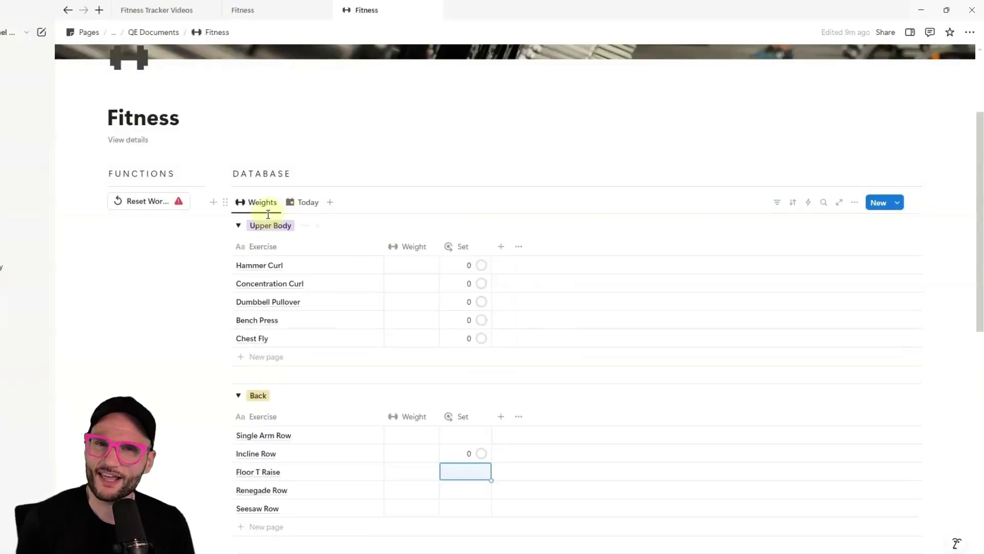
left_click(502, 247)
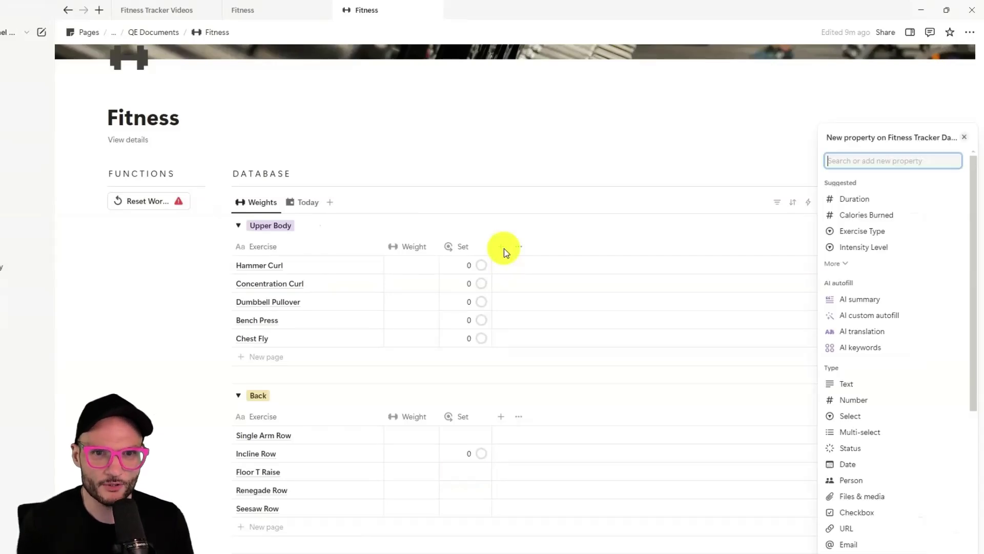
Step: Add a Files & media property named Demo with an image icon
left_click(873, 498)
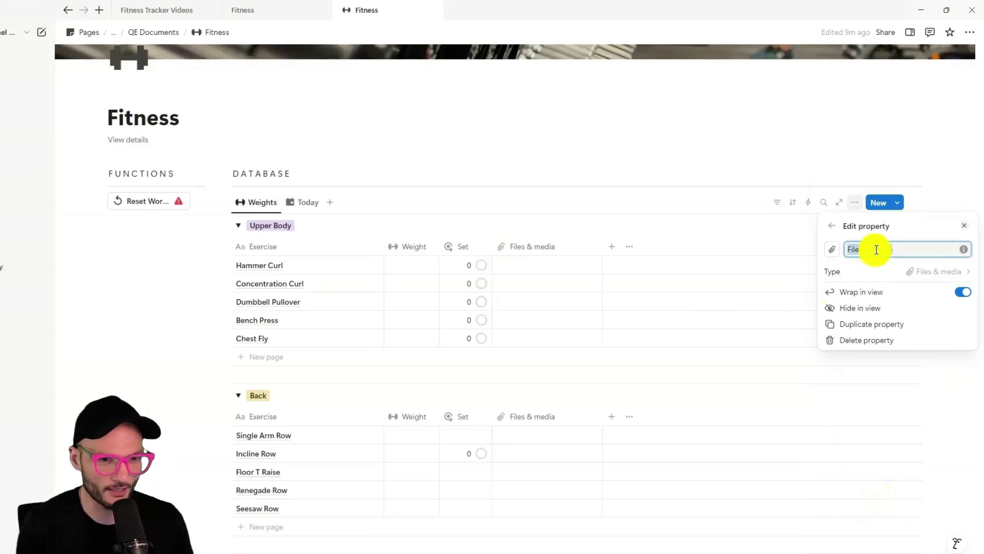
type("Demo")
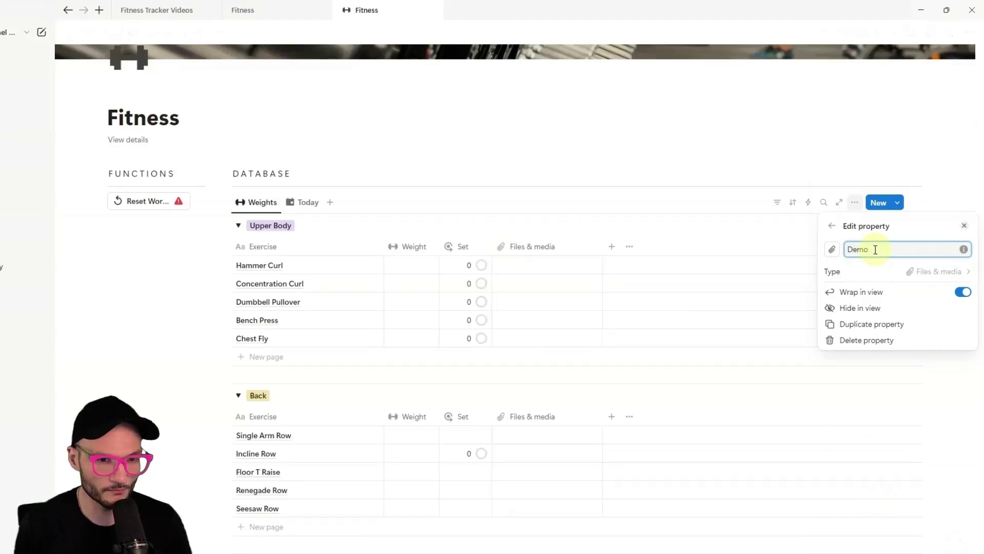
left_click(832, 250)
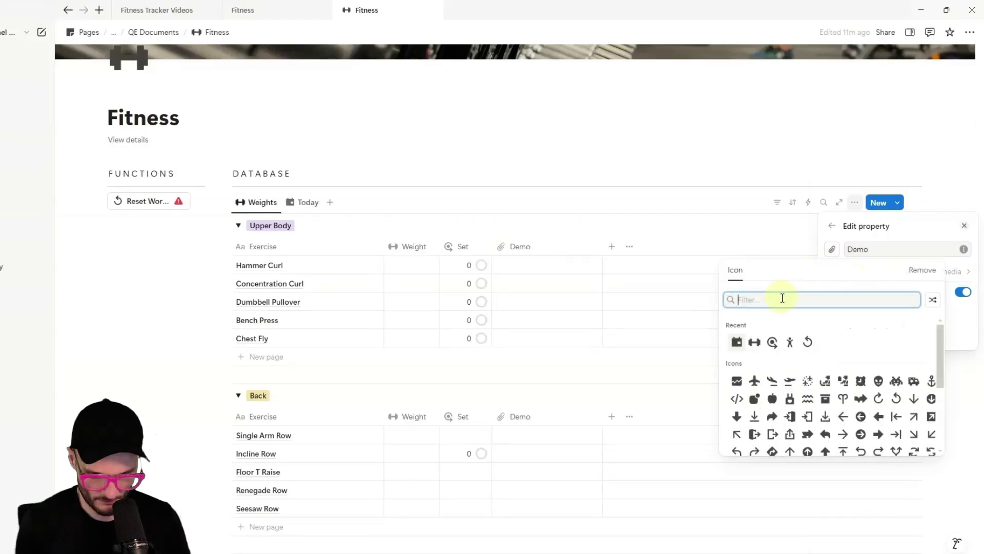
type("image")
left_click(743, 332)
left_click(623, 223)
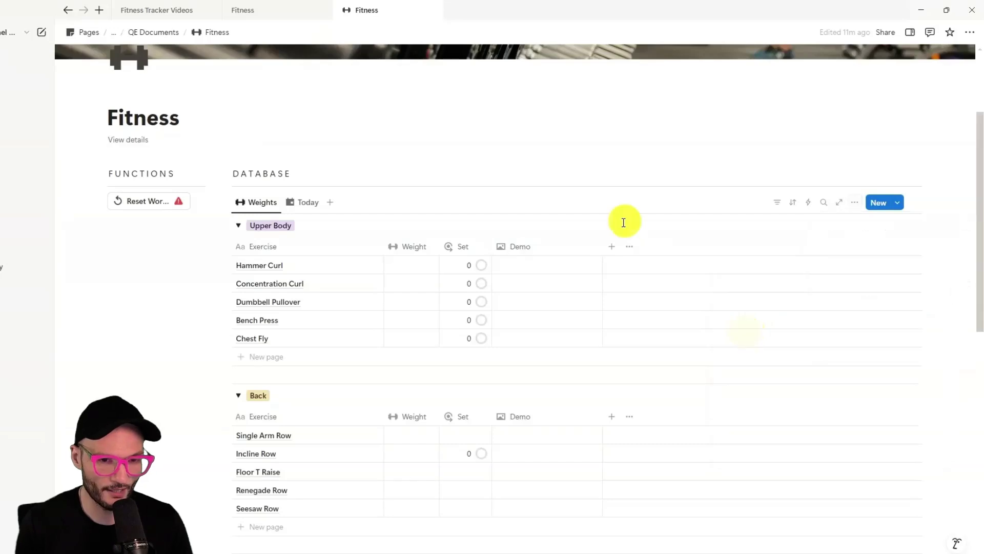
Step: Narrow the Demo column and search Chrome for 'hammer curl diagram gif'
left_click_drag(602, 242, 561, 250)
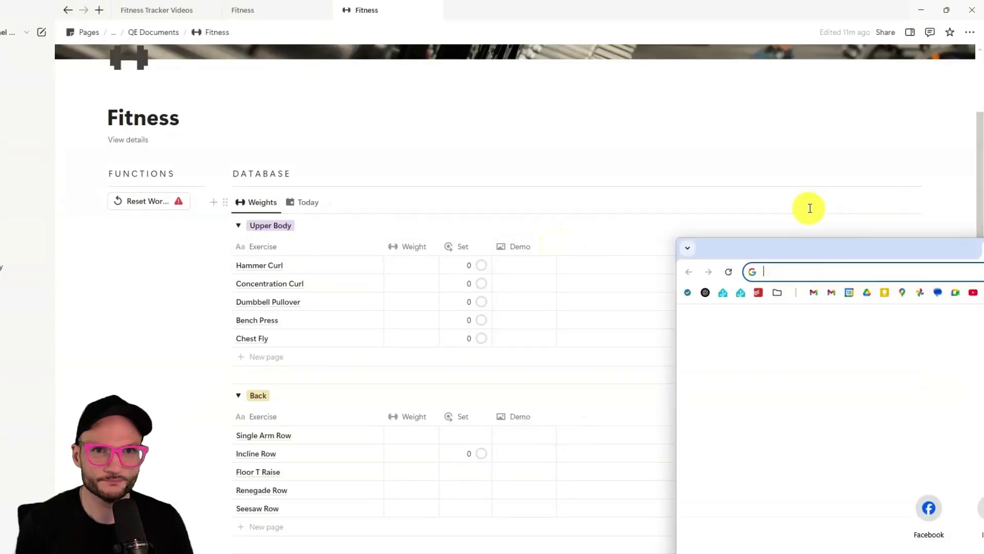
left_click_drag(809, 207, 615, 4)
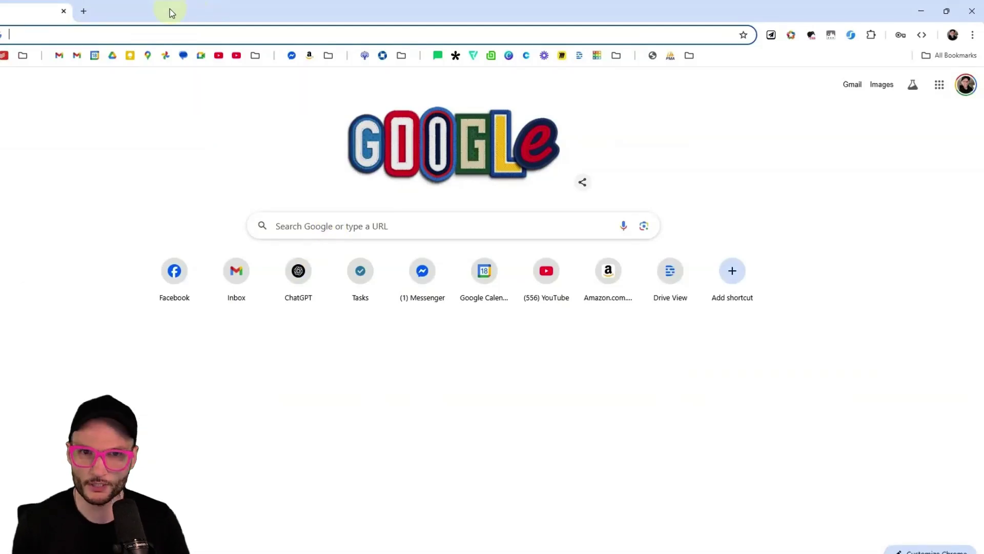
type("hammer curl")
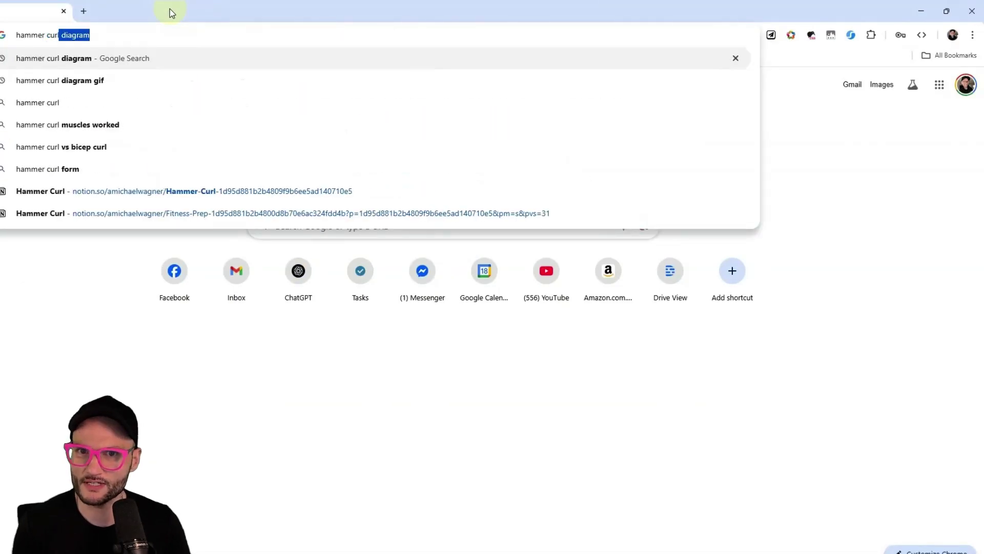
key("Down")
key("Down")
key("Up")
key("Return")
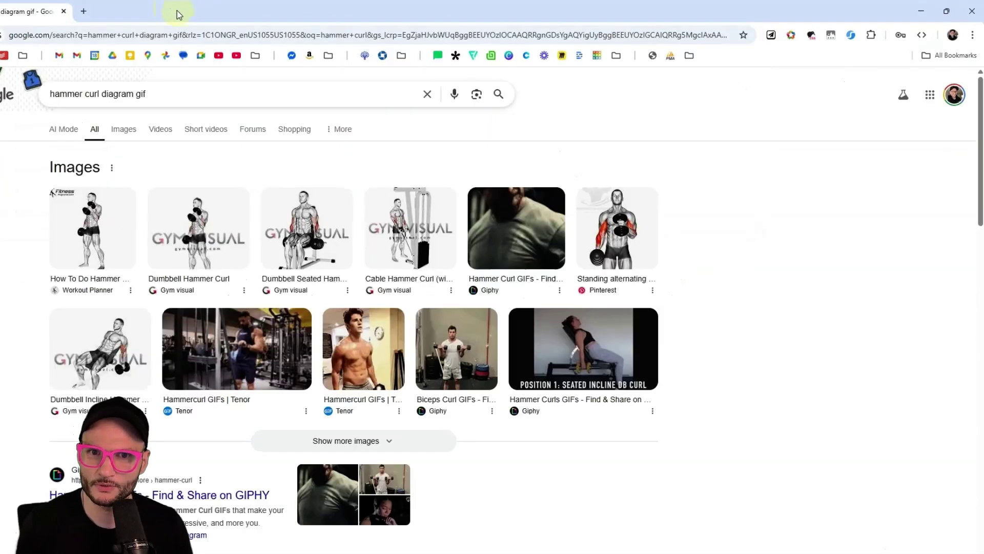
Step: Copy the image address of the first hammer curl GIF in image results and return to Notion
left_click(126, 134)
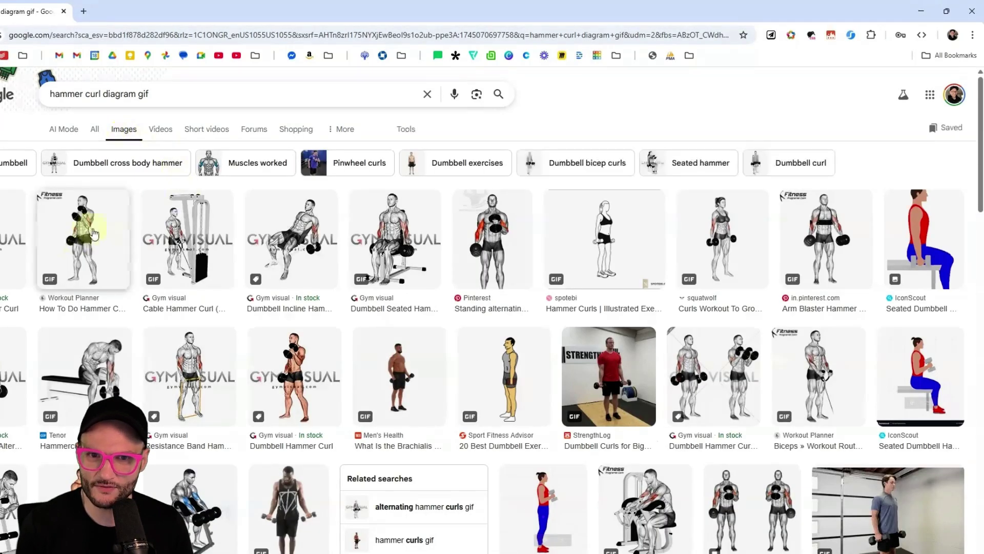
left_click(88, 237)
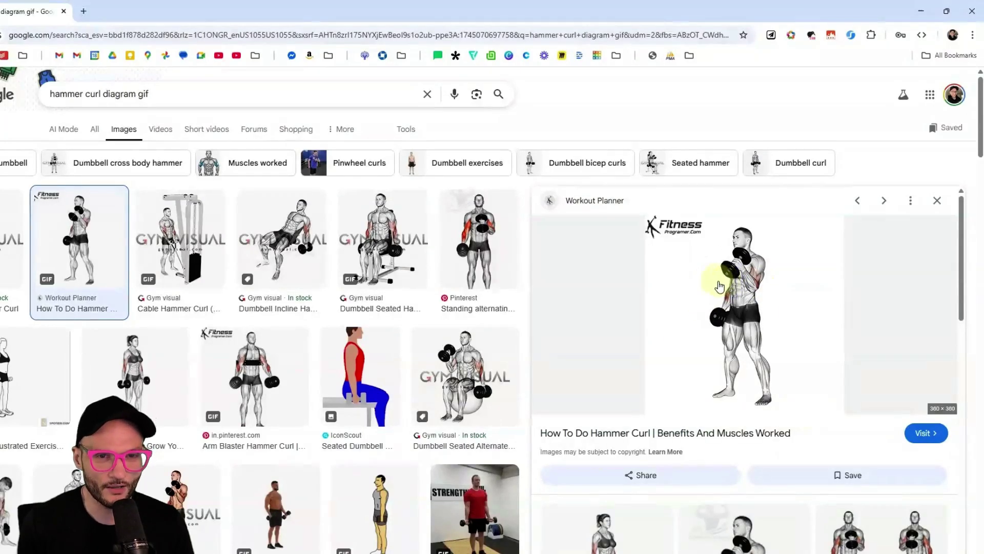
right_click(724, 281)
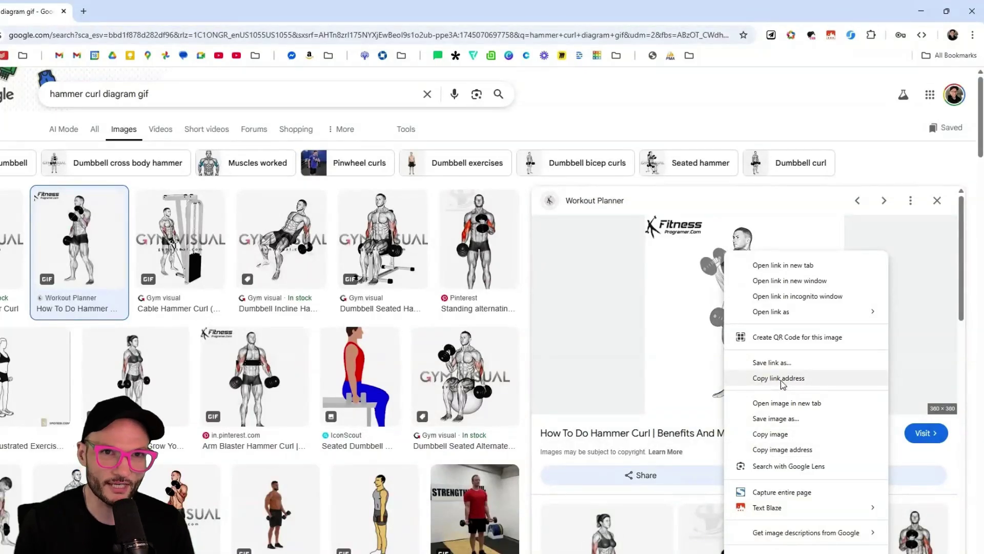
left_click(787, 453)
key("alt+Tab")
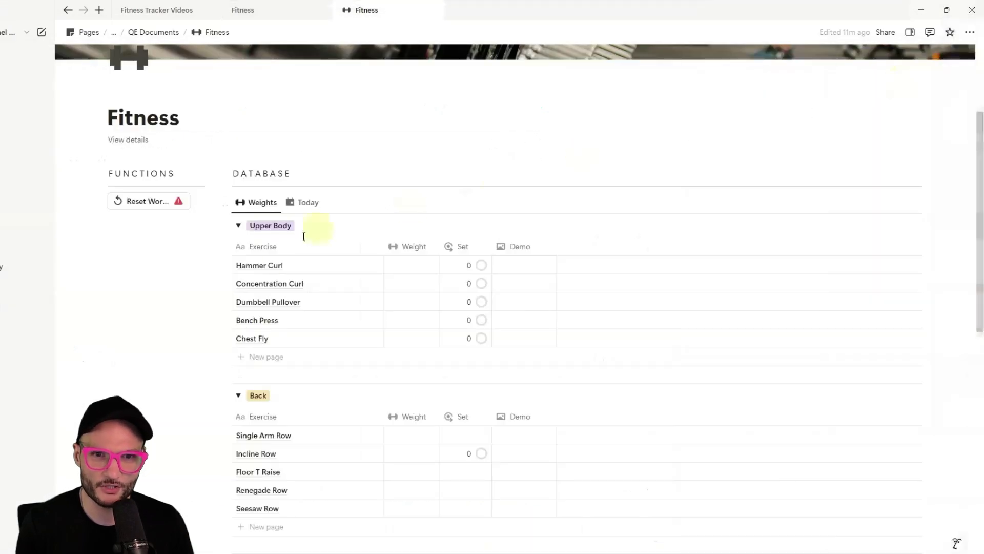
Step: Embed the copied hammer curl GIF link in Hammer Curl's Demo cell and preview it
left_click(527, 266)
left_click(533, 286)
key("ctrl+v")
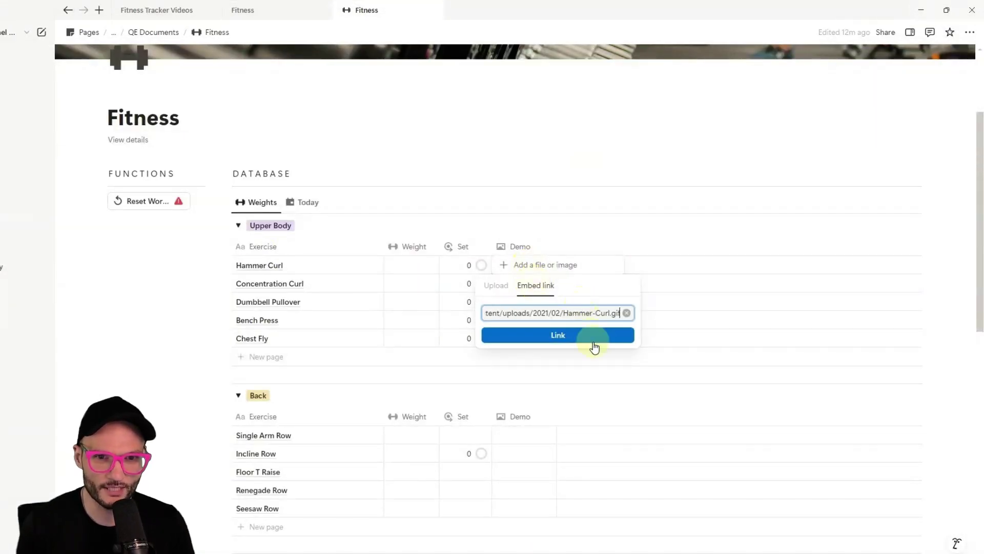
left_click(592, 336)
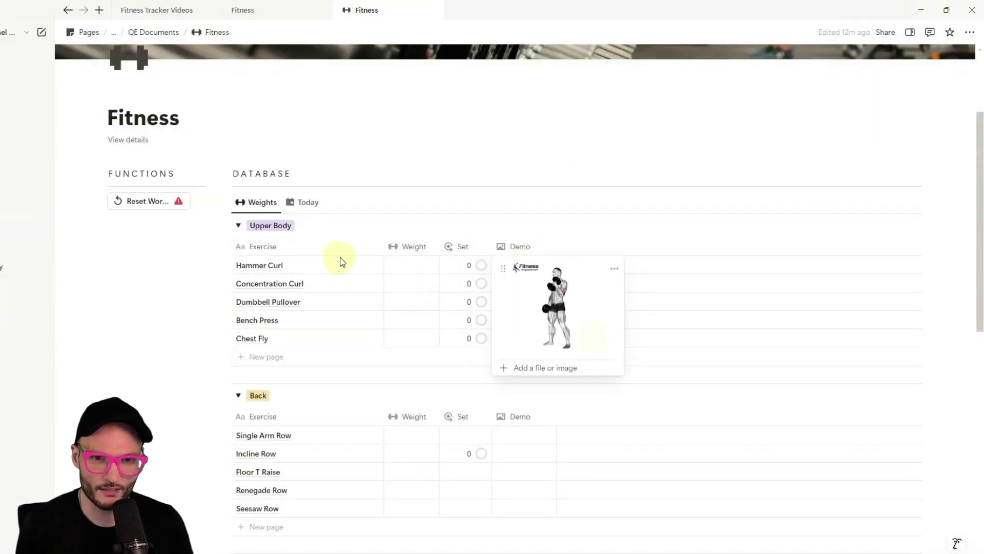
left_click(567, 306)
left_click(797, 287)
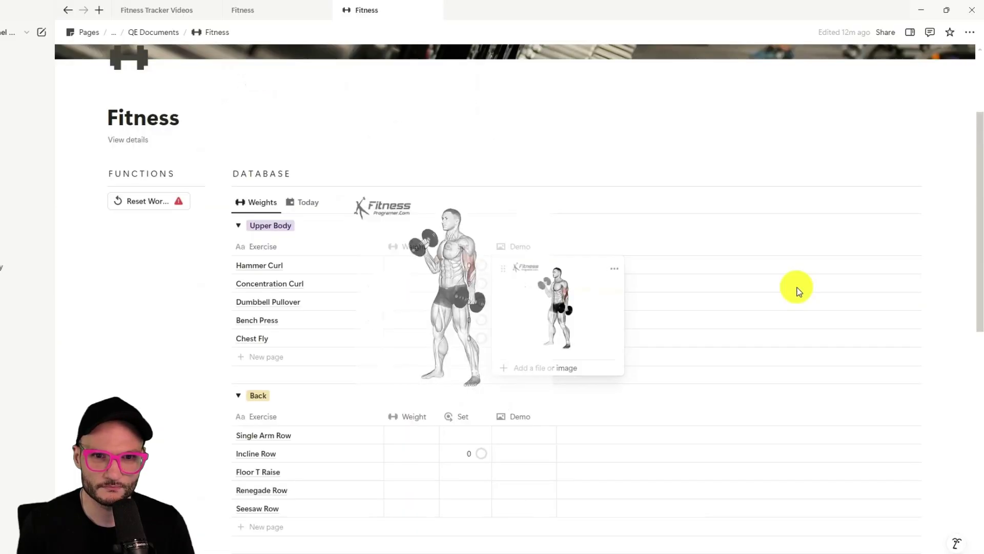
left_click(355, 297)
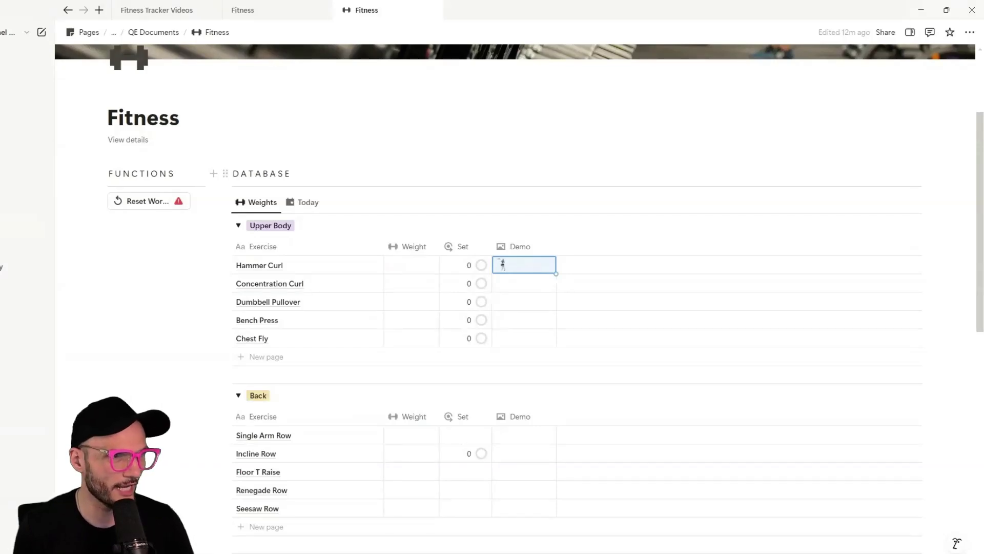
Step: Copy the image address of the Workout Planner concentration curl GIF, then move Chrome aside
left_click_drag(983, 205, 672, 103)
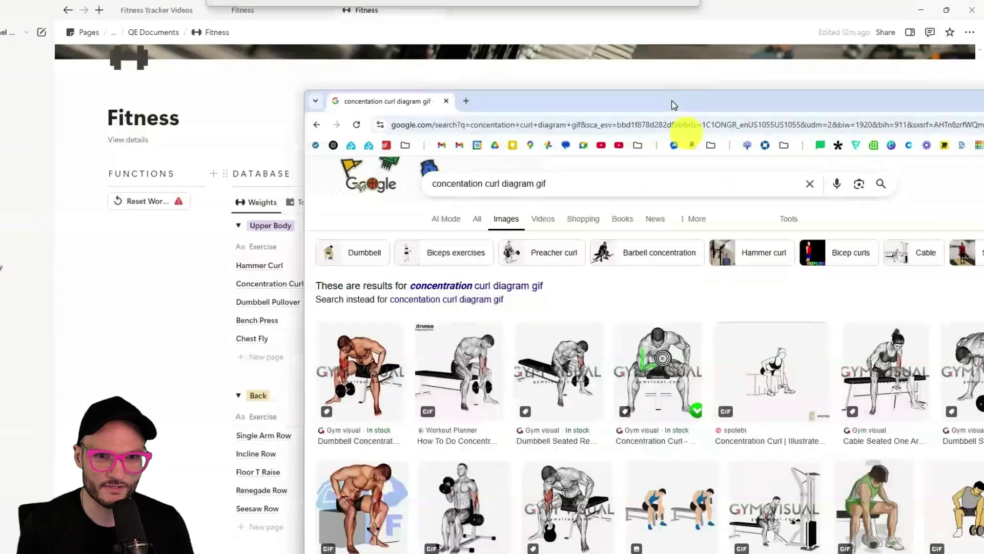
left_click(478, 407)
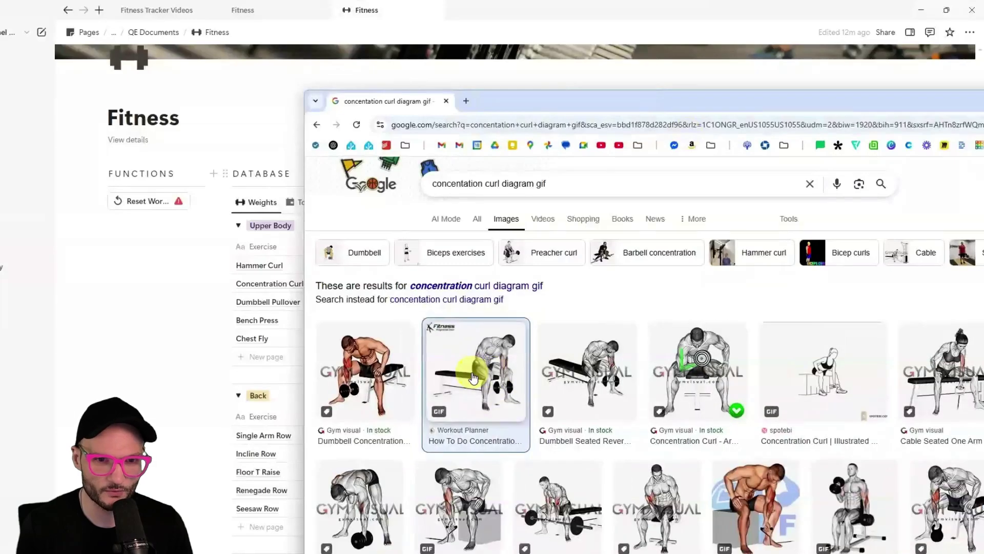
left_click_drag(839, 110, 508, 82)
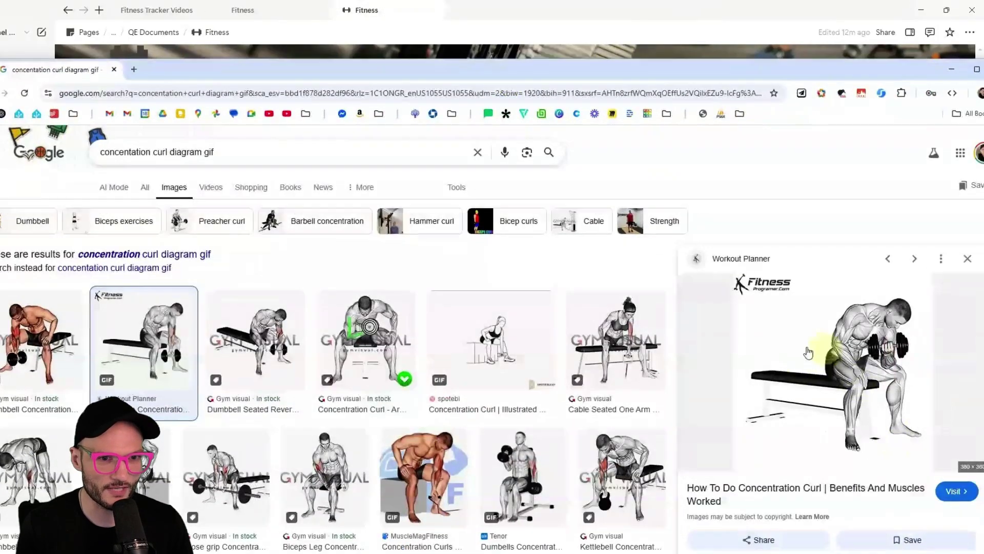
right_click(838, 348)
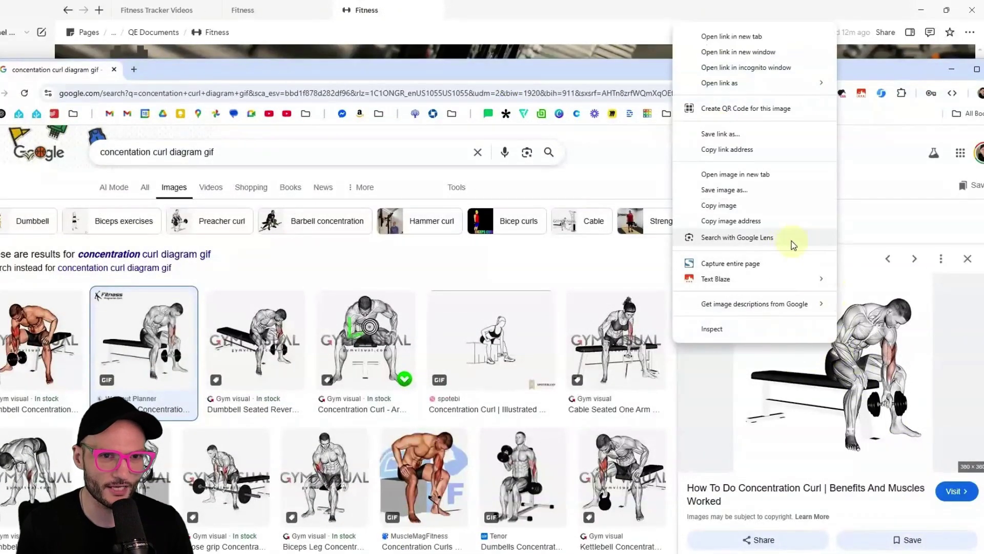
left_click(780, 226)
left_click_drag(704, 69, 983, 123)
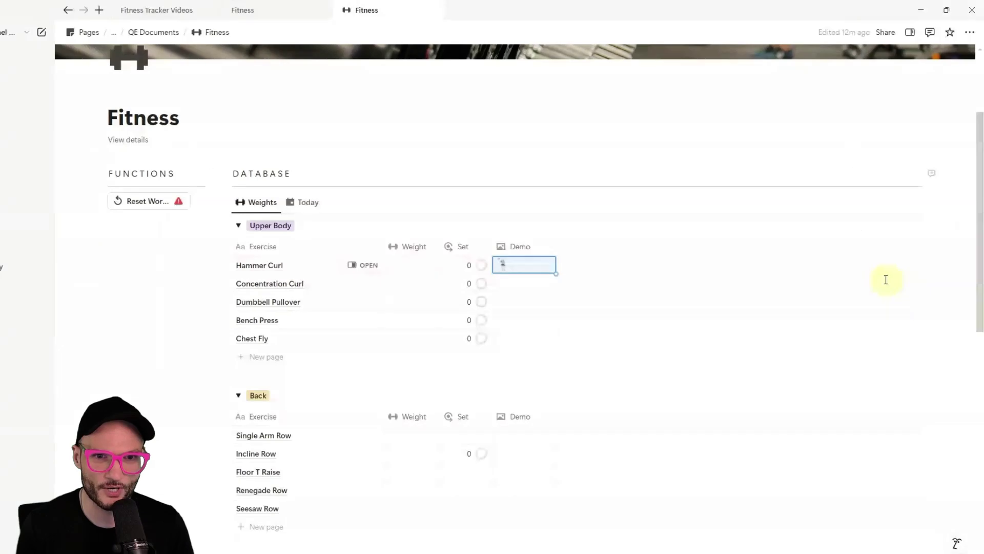
Step: Embed the copied concentration curl GIF link in Concentration Curl's Demo cell
left_click(543, 287)
left_click(543, 307)
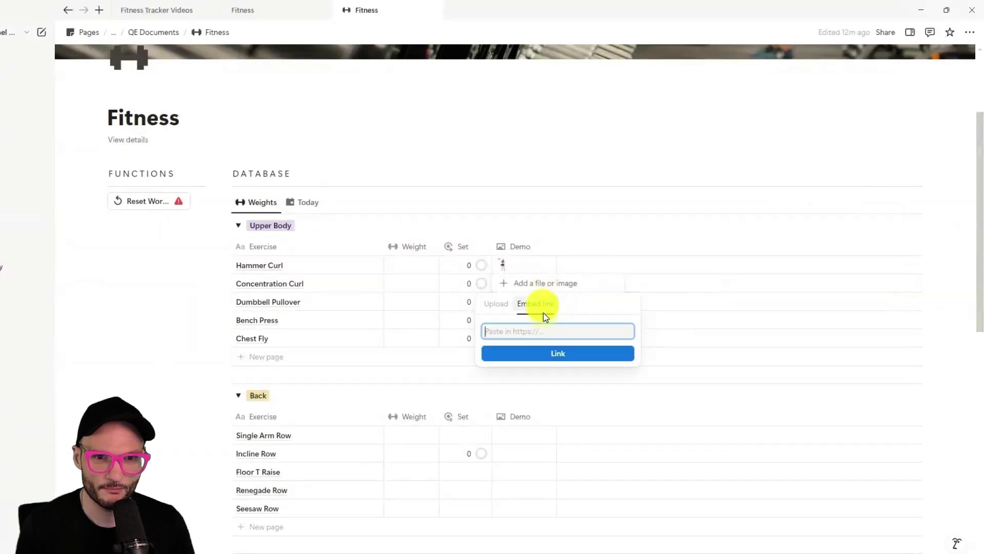
key("ctrl+v")
key("Return")
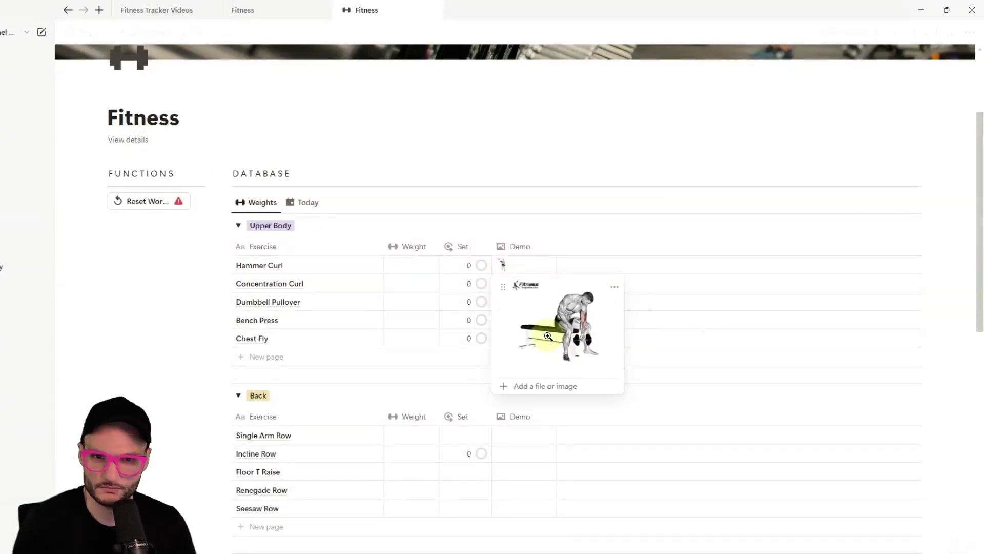
left_click(362, 264)
Step: Open Hammer Curl's page beside the table and preview its Demo GIF full size
left_click(364, 264)
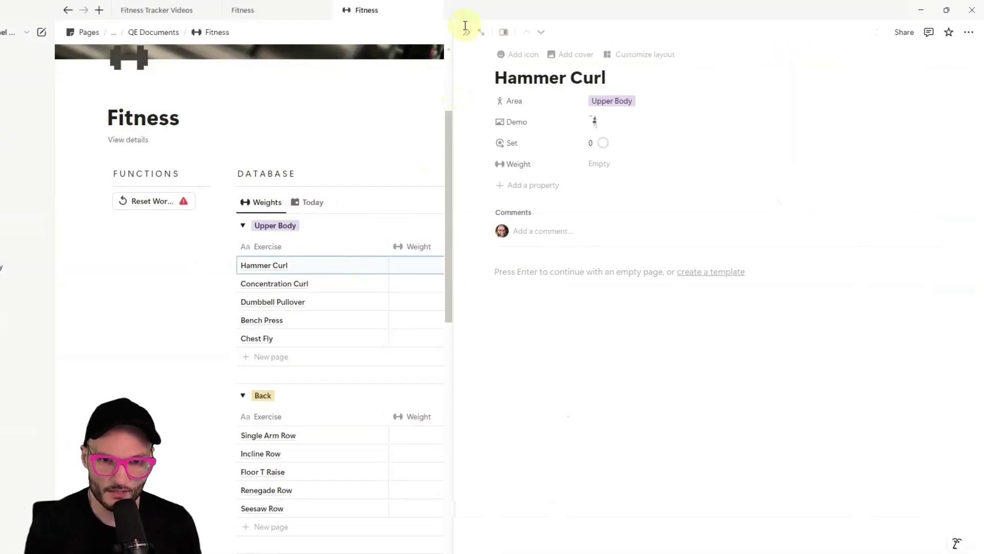
left_click(467, 34)
left_click(516, 263)
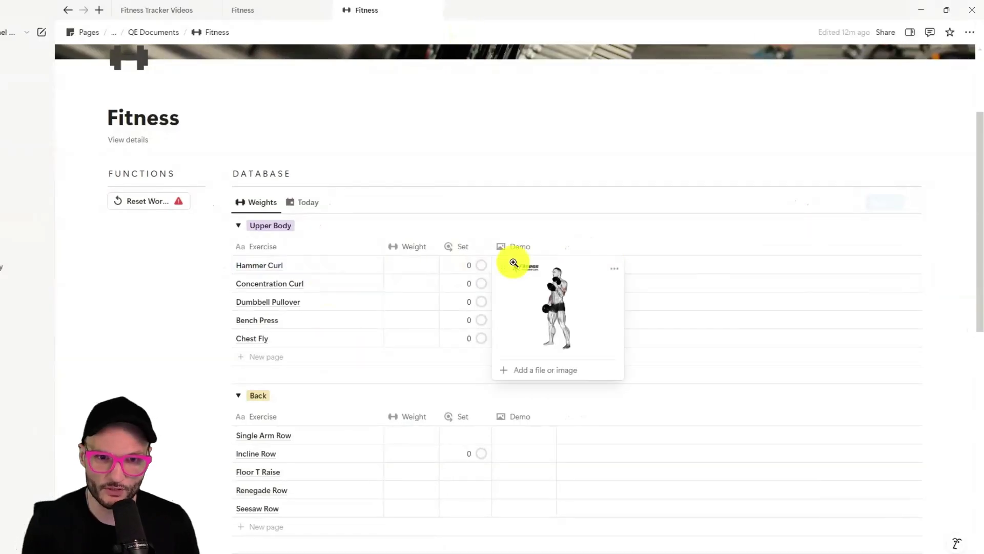
left_click(569, 310)
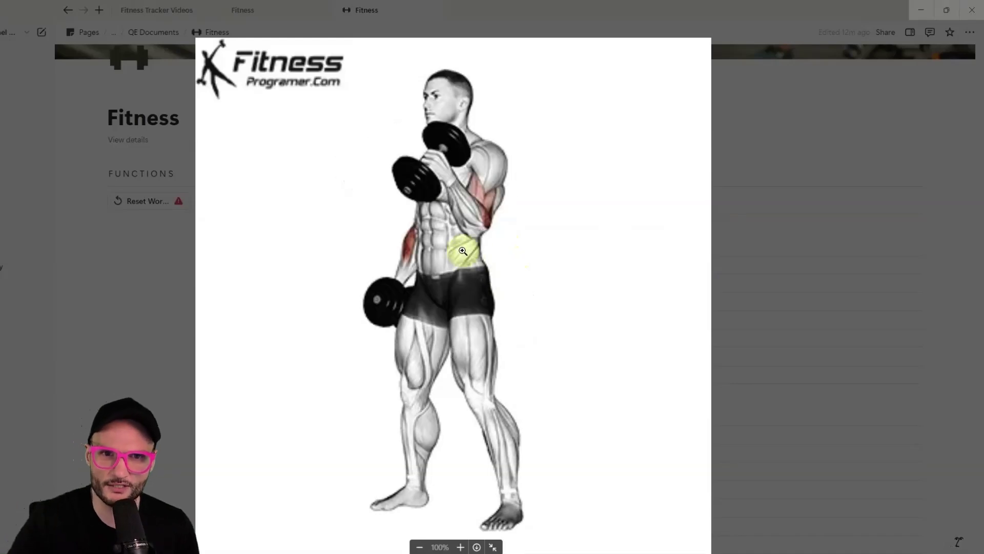
left_click(747, 199)
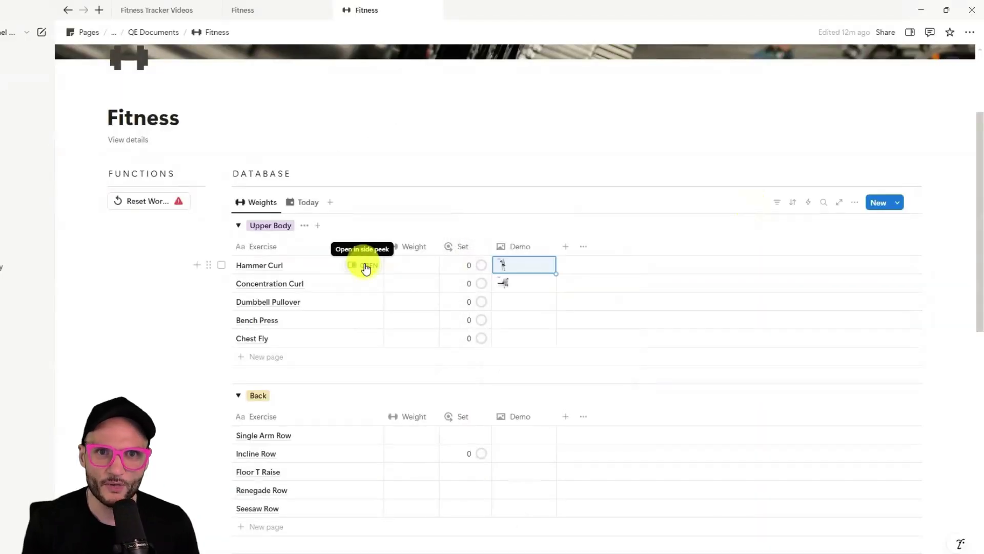
Step: Expand Hammer Curl to a full page and give Demo its own section on all pages
left_click(362, 267)
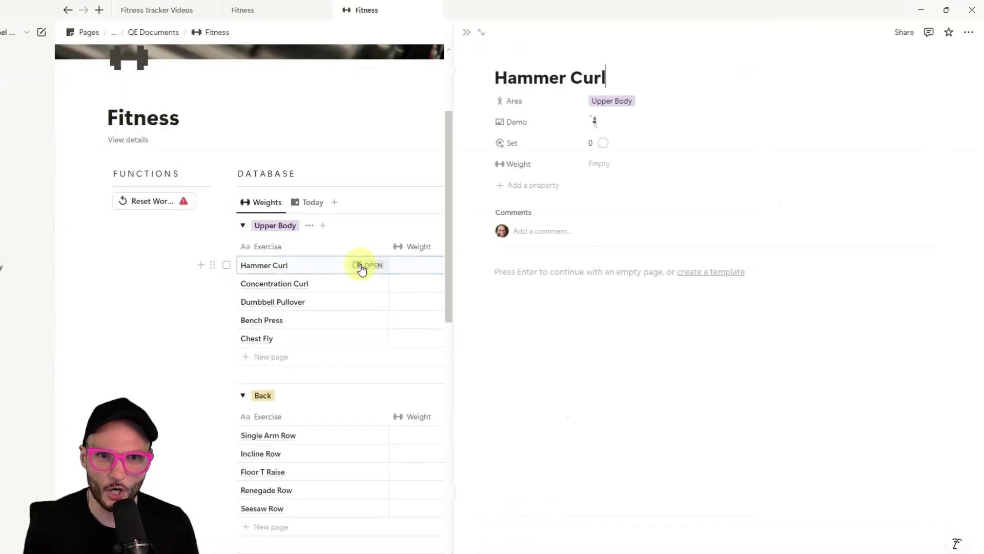
left_click(485, 34)
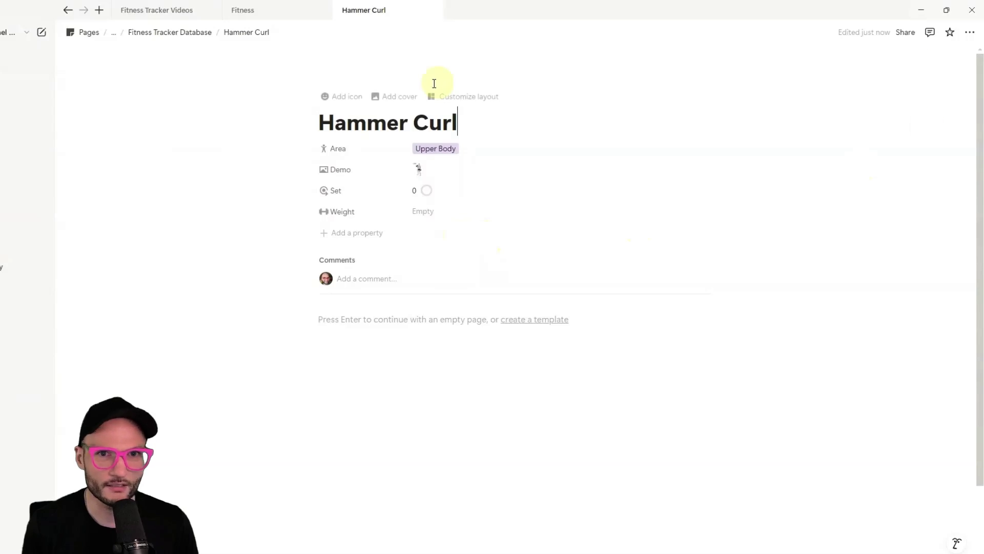
left_click(471, 97)
left_click(257, 283)
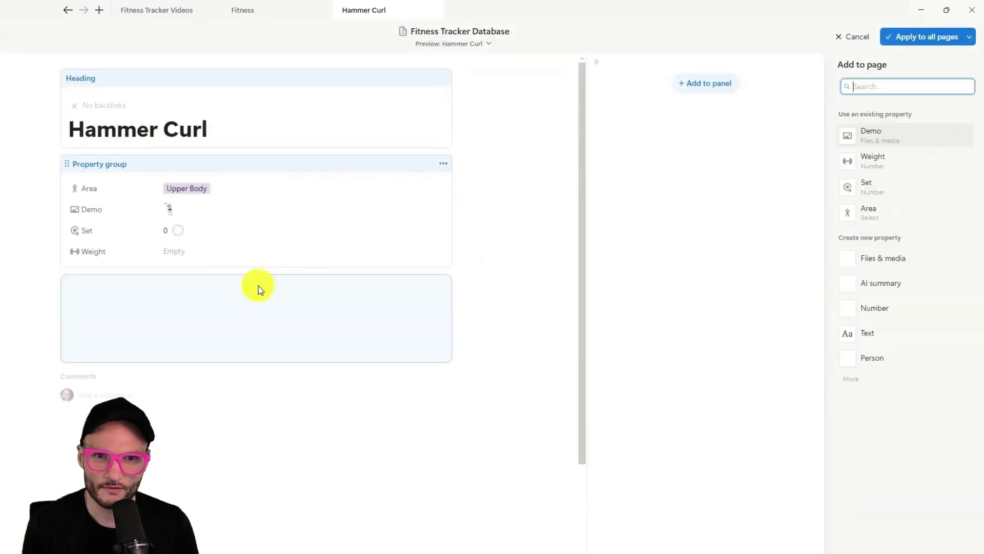
left_click(915, 134)
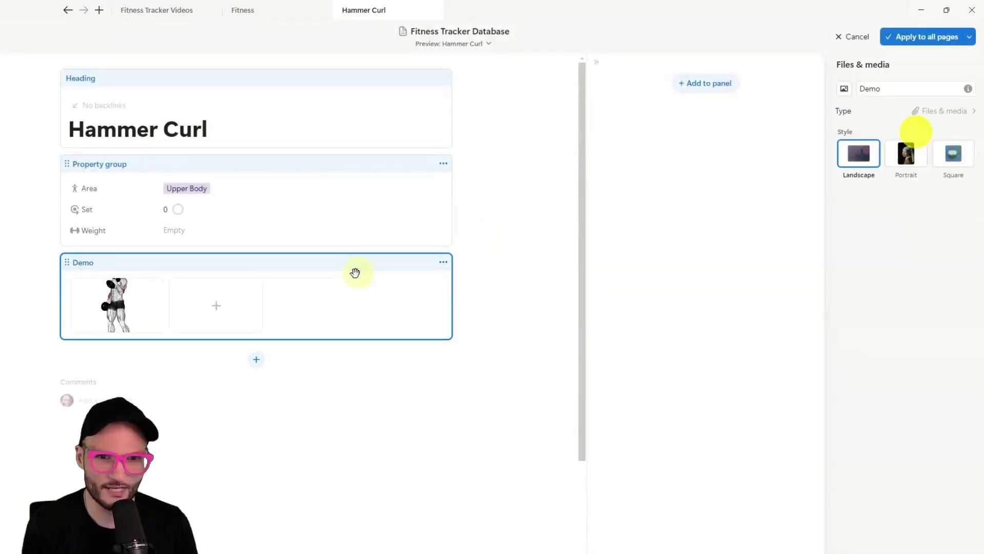
left_click(924, 39)
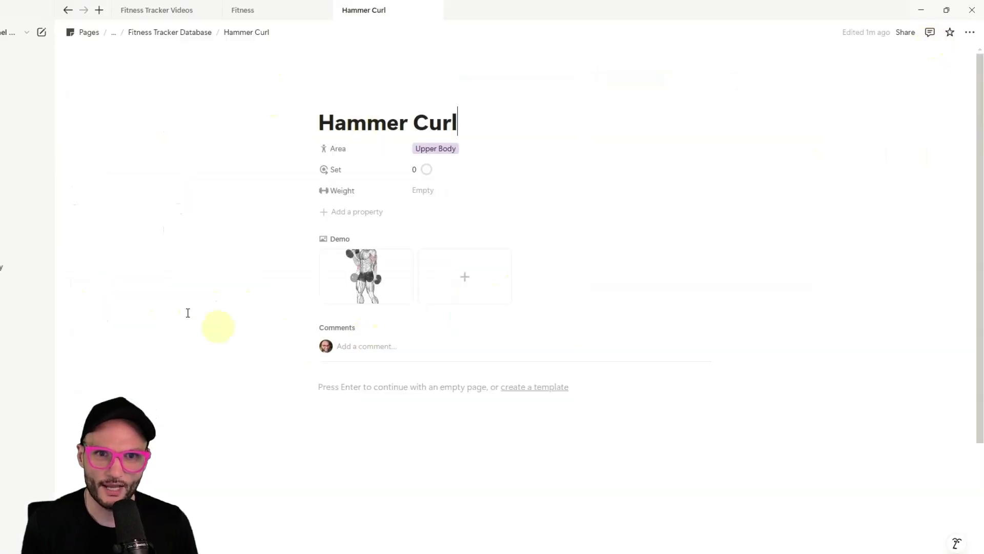
Step: Check the Demo GIF at full size, then return to the Fitness database
left_click(366, 277)
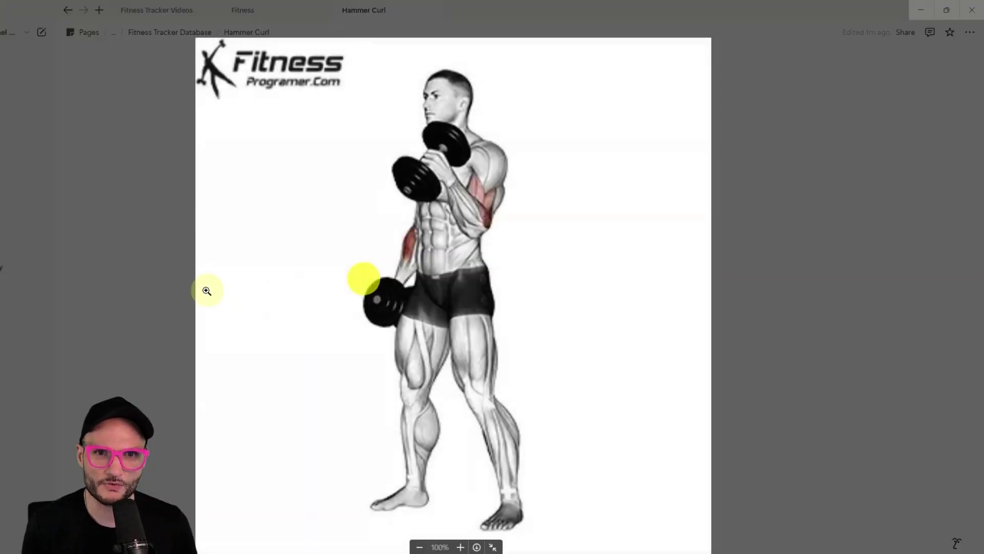
left_click(156, 293)
left_click(367, 280)
left_click(115, 277)
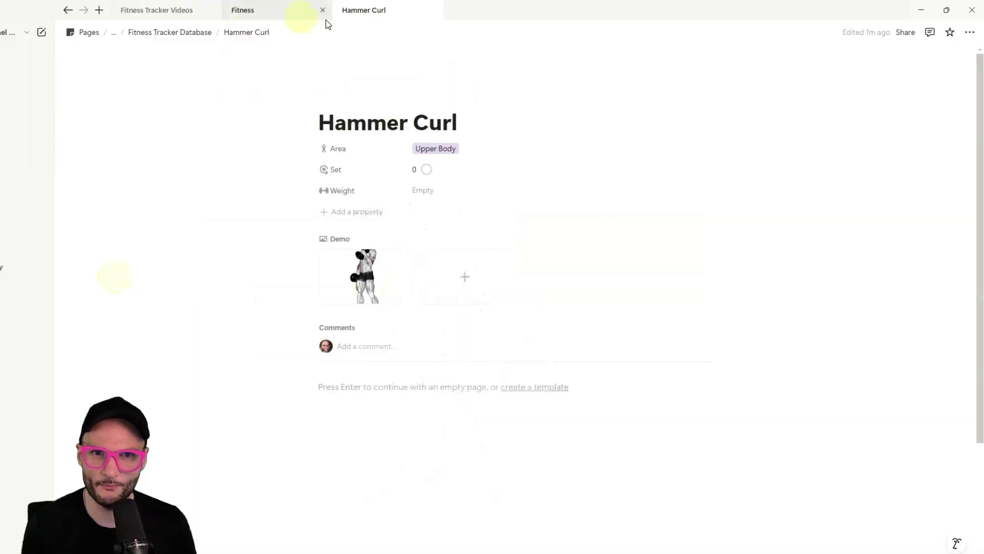
key("ctrl+[")
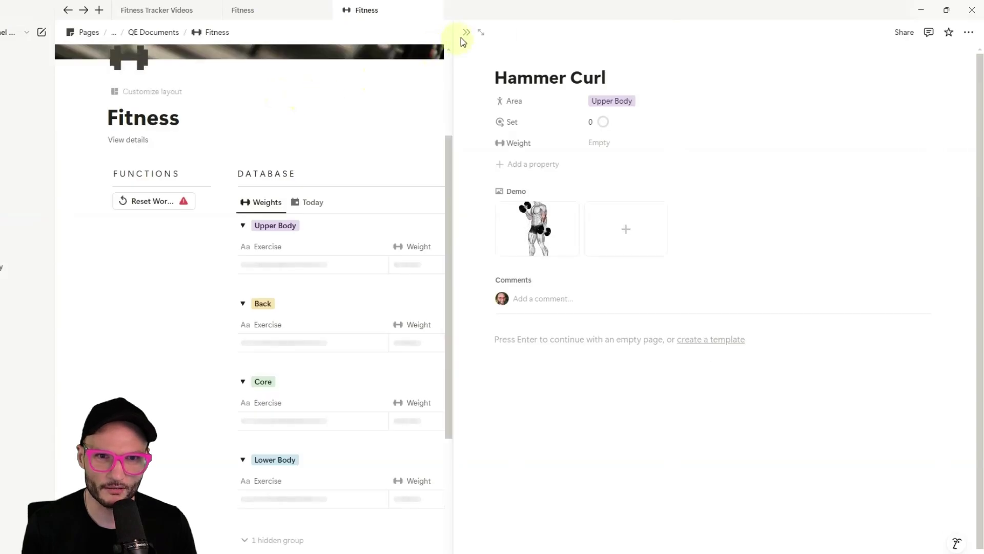
Step: Close the Hammer Curl panel and leave its Set value unchanged at 0
left_click(464, 34)
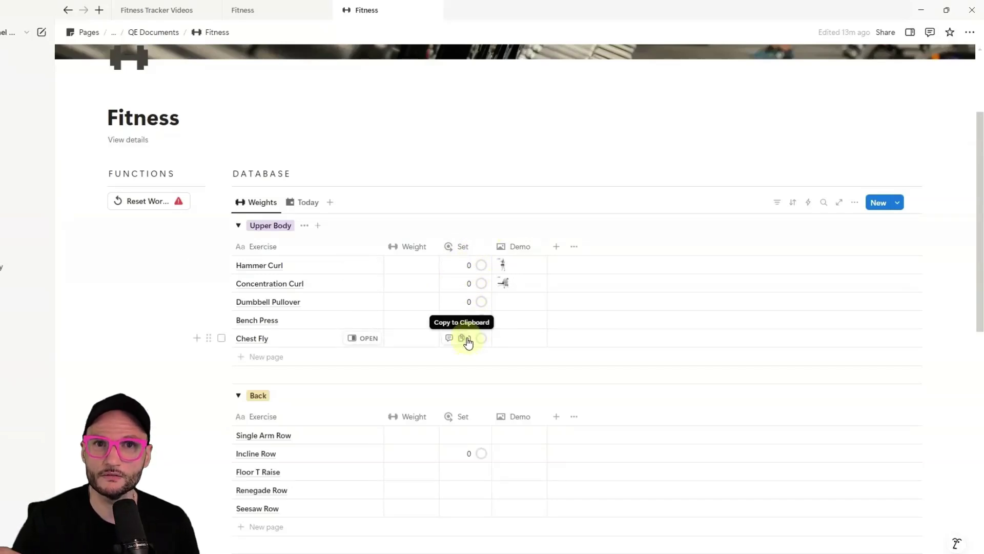
left_click(479, 265)
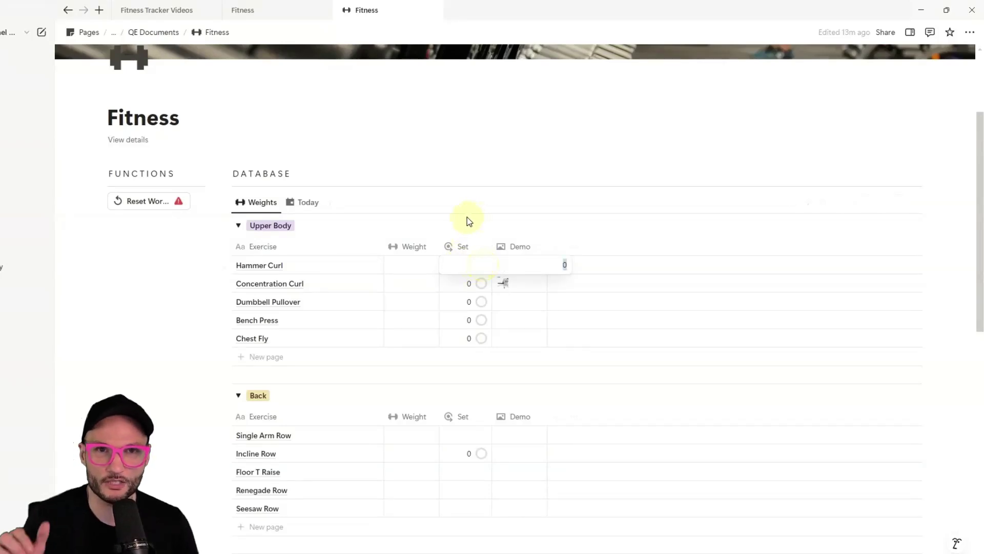
key("Escape")
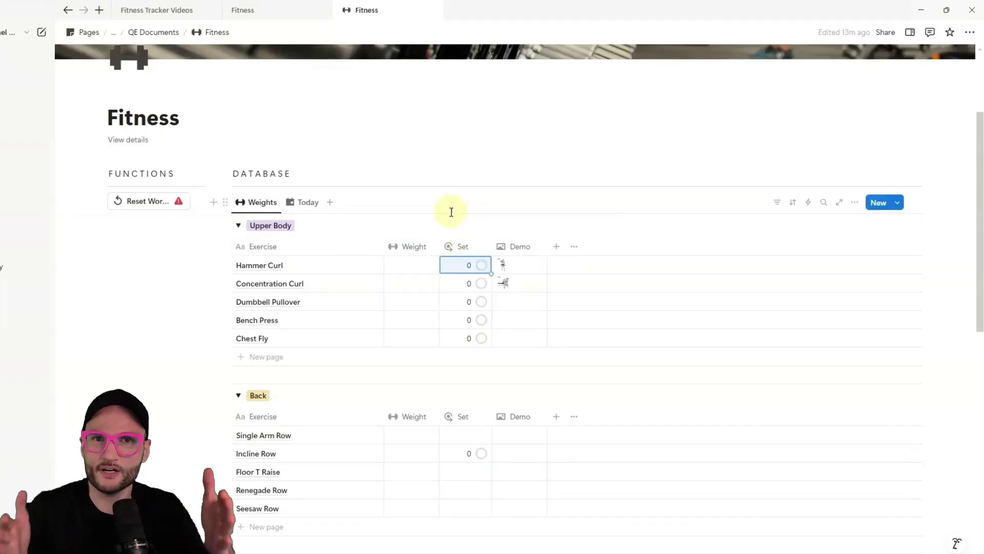